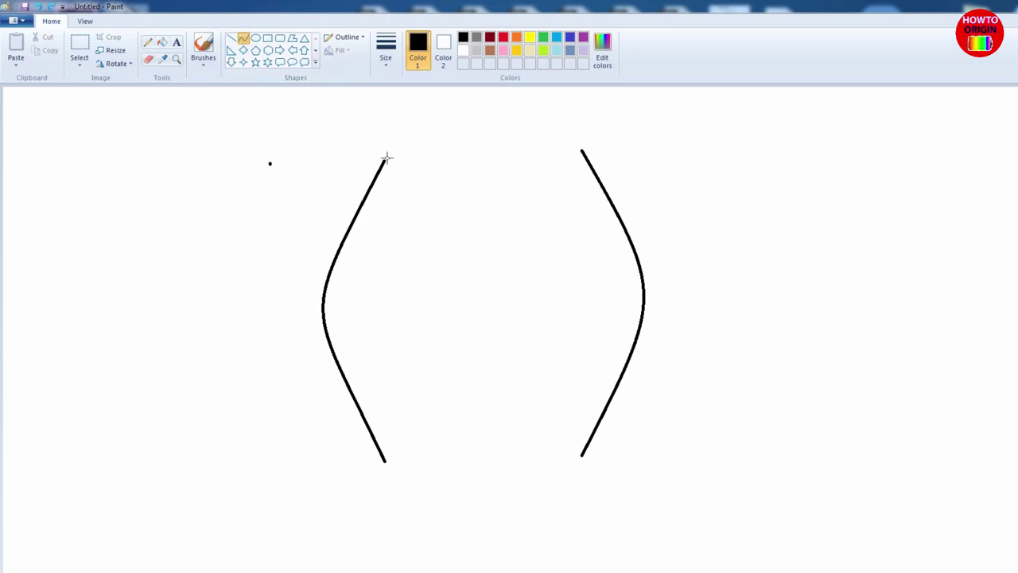
Step: Bend the right-hand curve of the body outline further outward to balance the left curve
left_click_drag(386, 159, 691, 276)
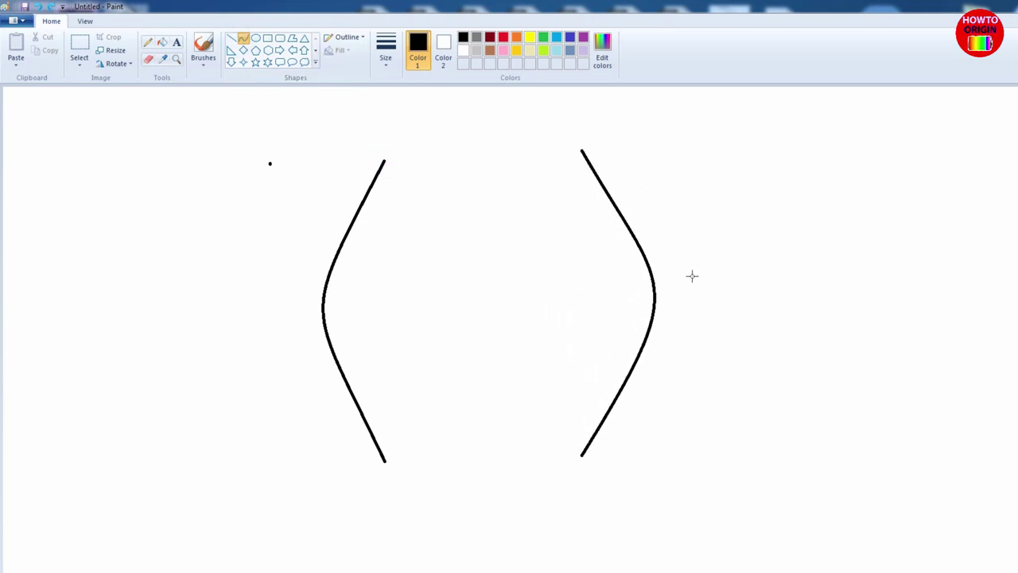
left_click_drag(383, 160, 586, 155)
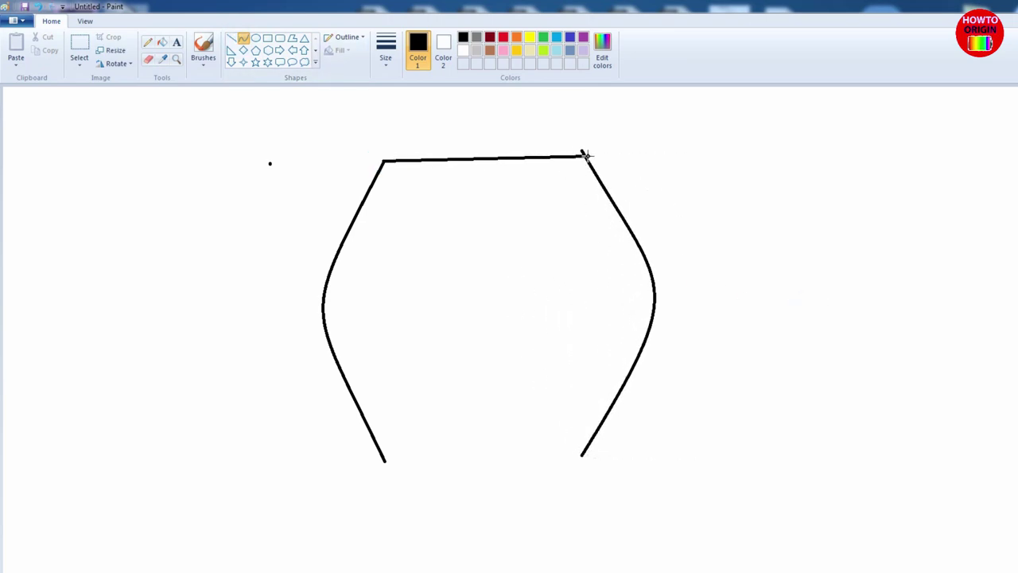
left_click_drag(383, 459, 408, 161)
left_click_drag(766, 247, 727, 225)
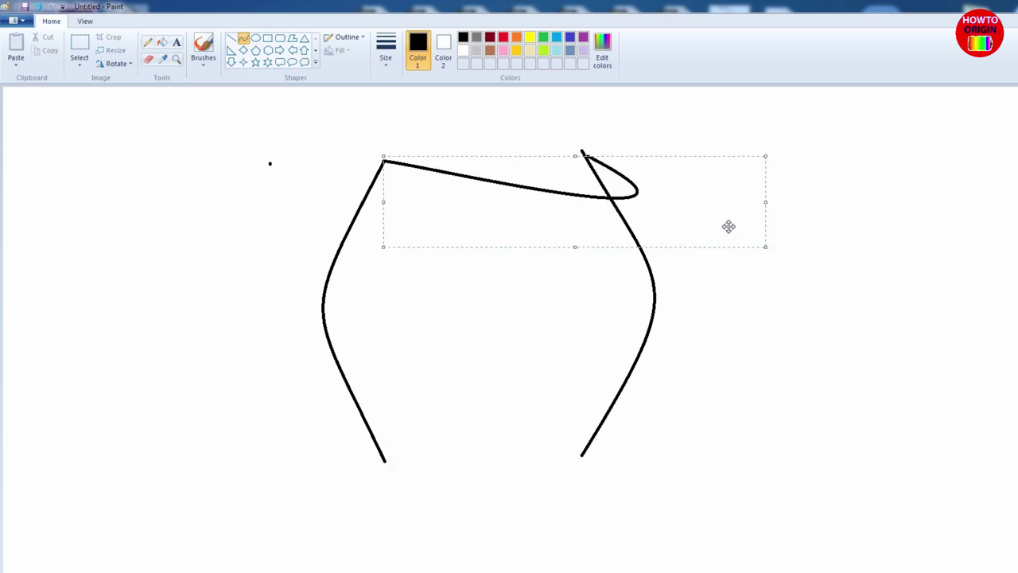
left_click(39, 6)
Step: Close the body outline with straight black lines joining the upper ends and the lower ends of the two curves
left_click(230, 37)
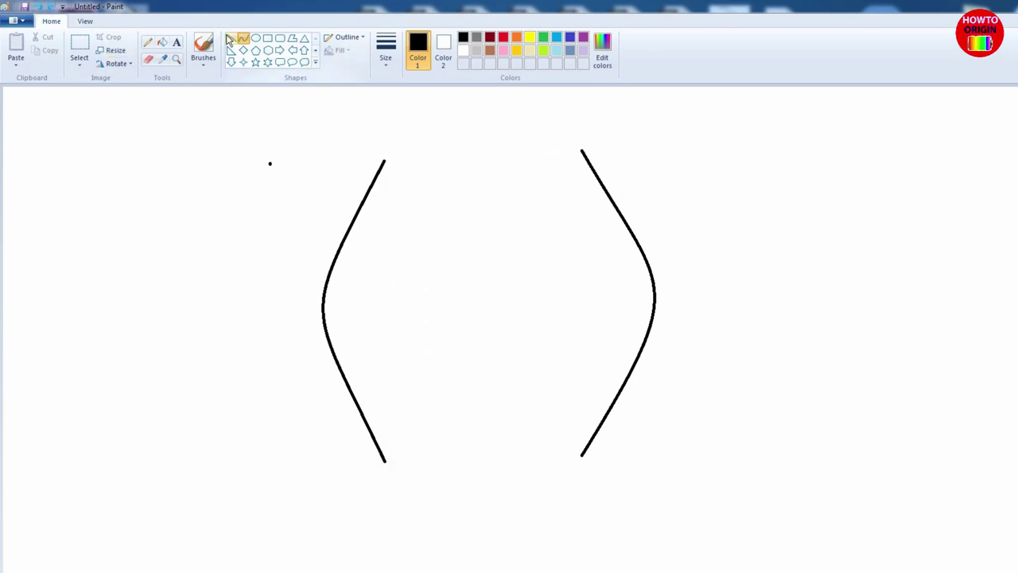
left_click_drag(380, 159, 582, 155)
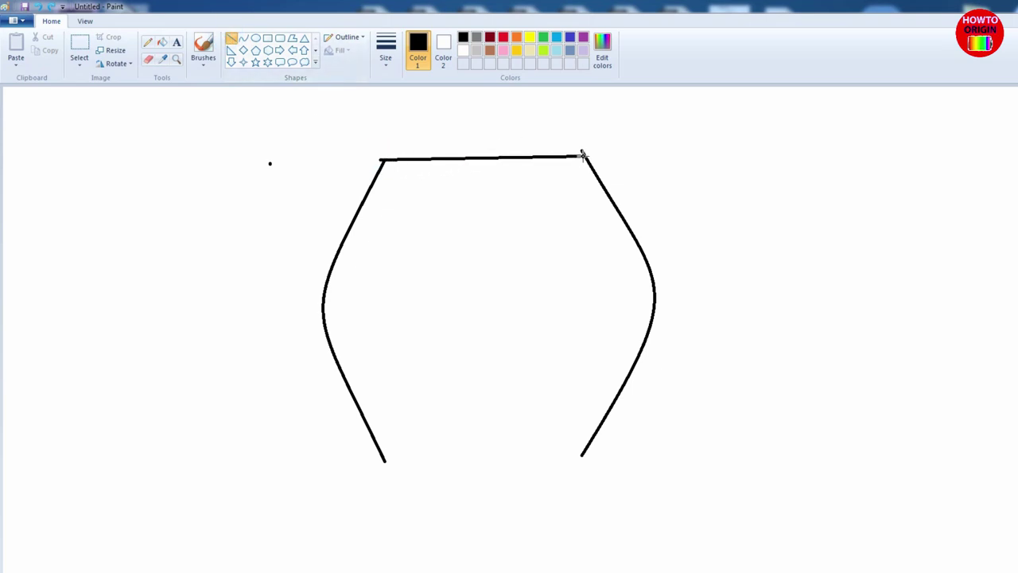
left_click_drag(382, 459, 584, 456)
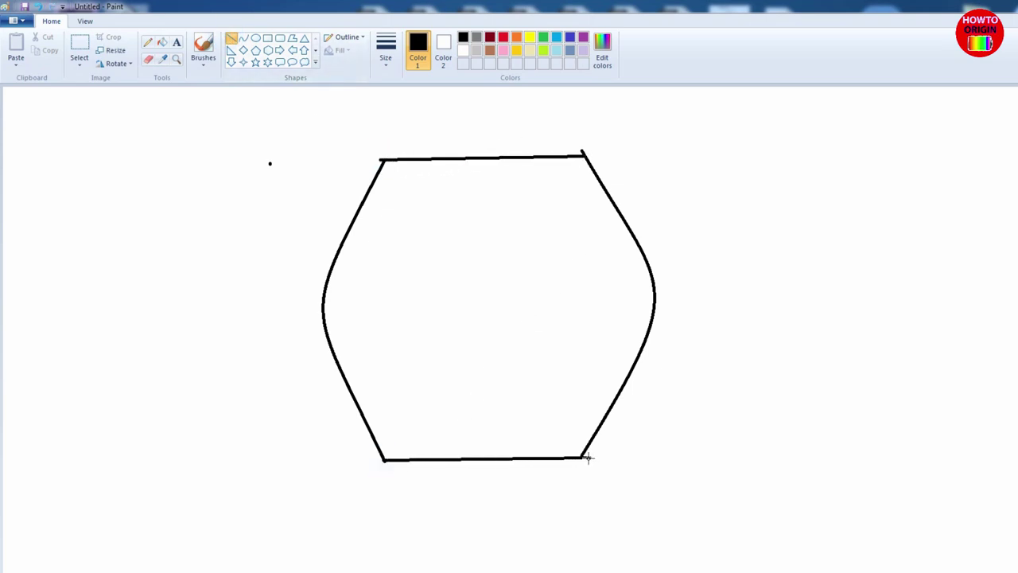
left_click(690, 458)
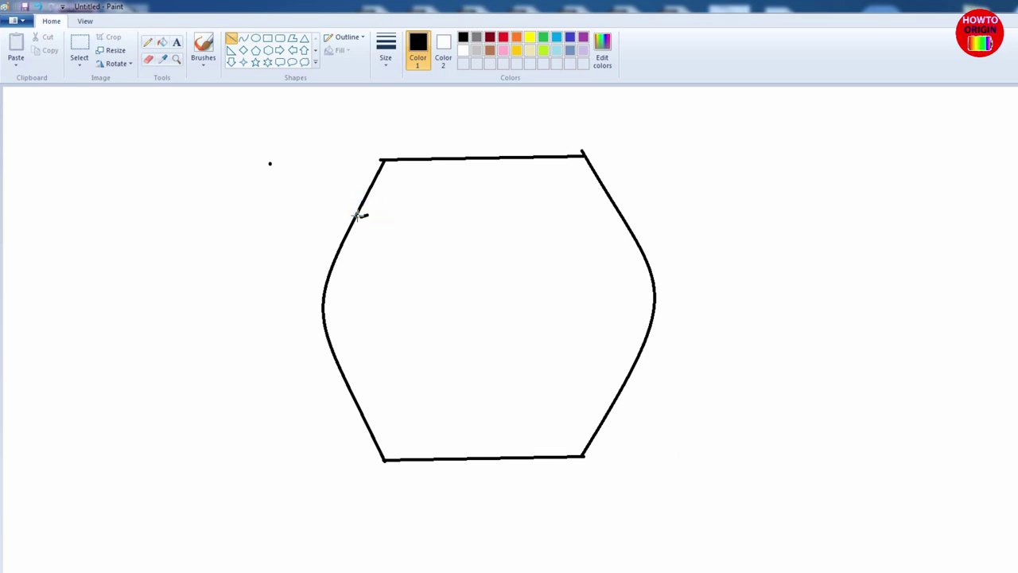
Step: Draw five horizontal black lines across the body from edge to edge, dividing it into six bands
left_click_drag(359, 214, 617, 210)
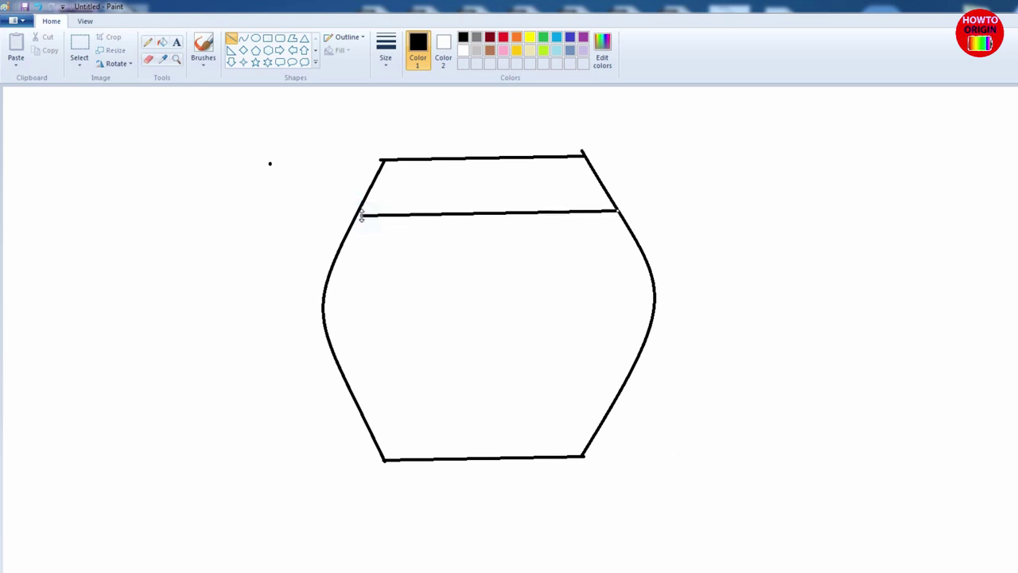
left_click_drag(360, 215, 354, 213)
left_click_drag(337, 254, 646, 258)
left_click_drag(324, 309, 649, 308)
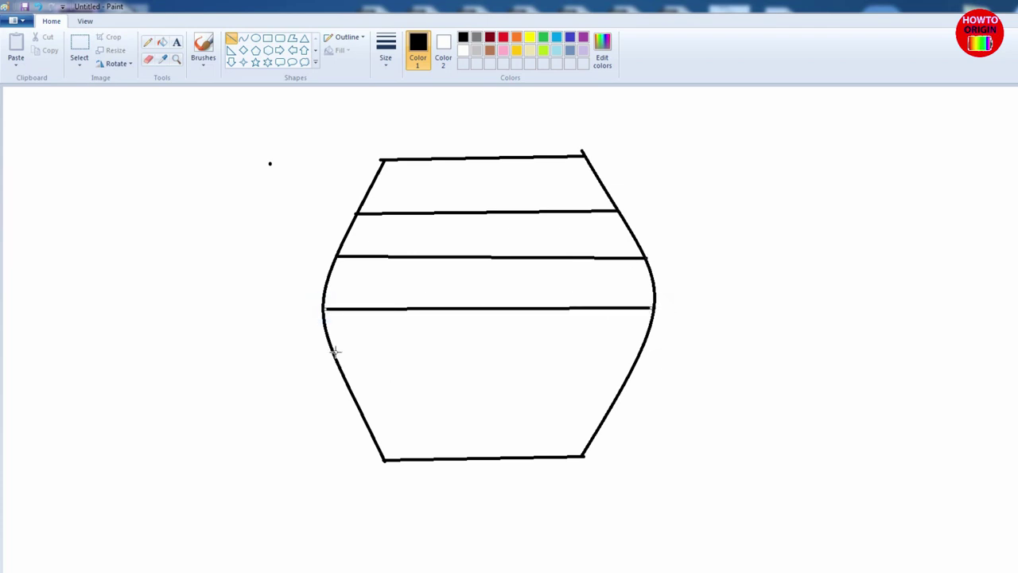
left_click_drag(334, 352, 640, 348)
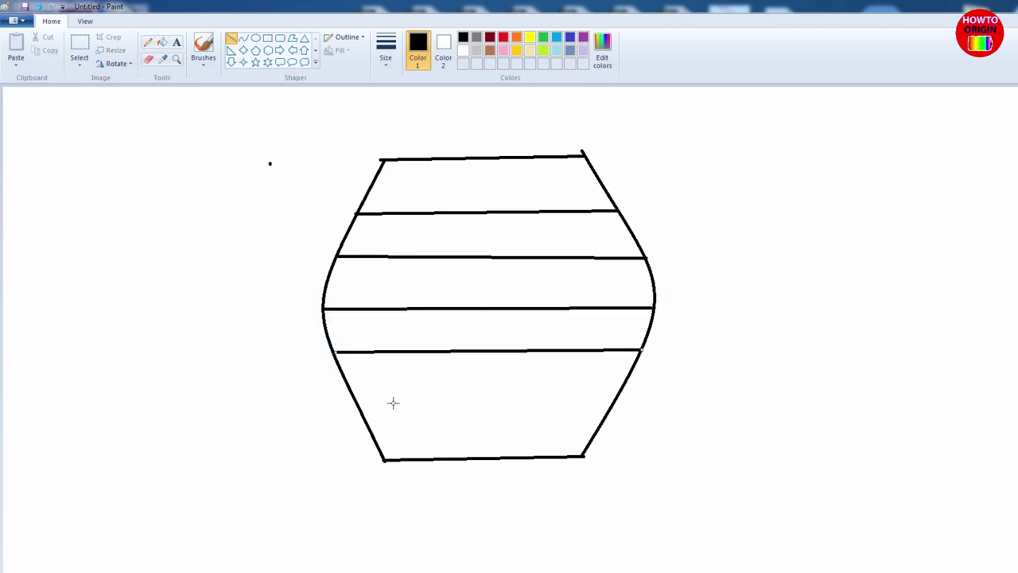
left_click_drag(357, 406, 612, 406)
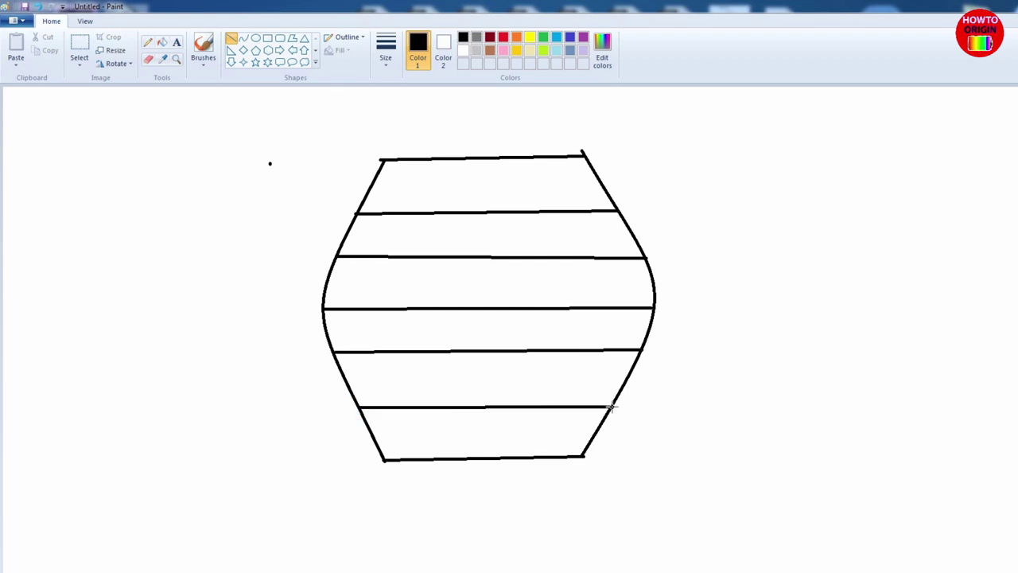
Step: Draw a small black-outlined rectangle as a cap centred on the body's top edge
left_click(268, 38)
mouse_move(451, 121)
left_mouse_down()
mouse_move(491, 157)
mouse_move(530, 157)
left_mouse_up()
left_click(829, 320)
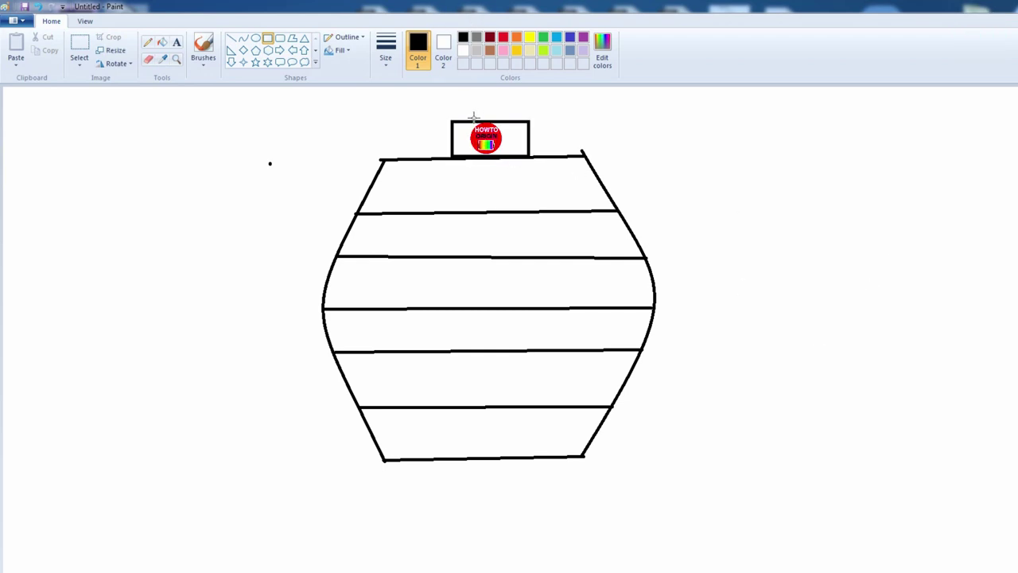
Step: Erase the line ends that stick out past the corners of the body outline
left_click(151, 64)
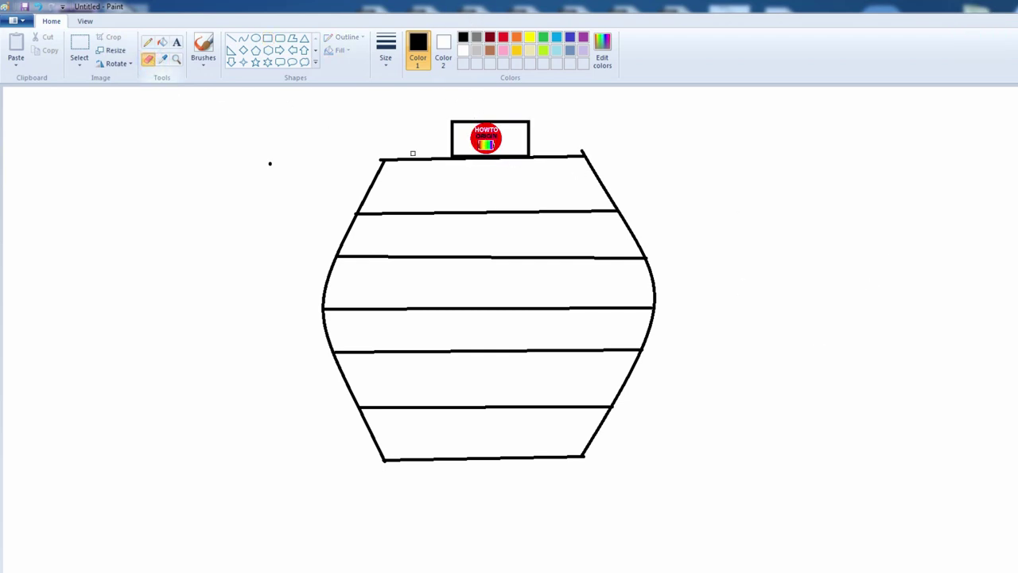
left_click(582, 152)
left_click(585, 456)
scroll(670, 482, "up", 1)
scroll(650, 458, "down", 1)
scroll(650, 458, "up", 1)
scroll(643, 362, "left", 5)
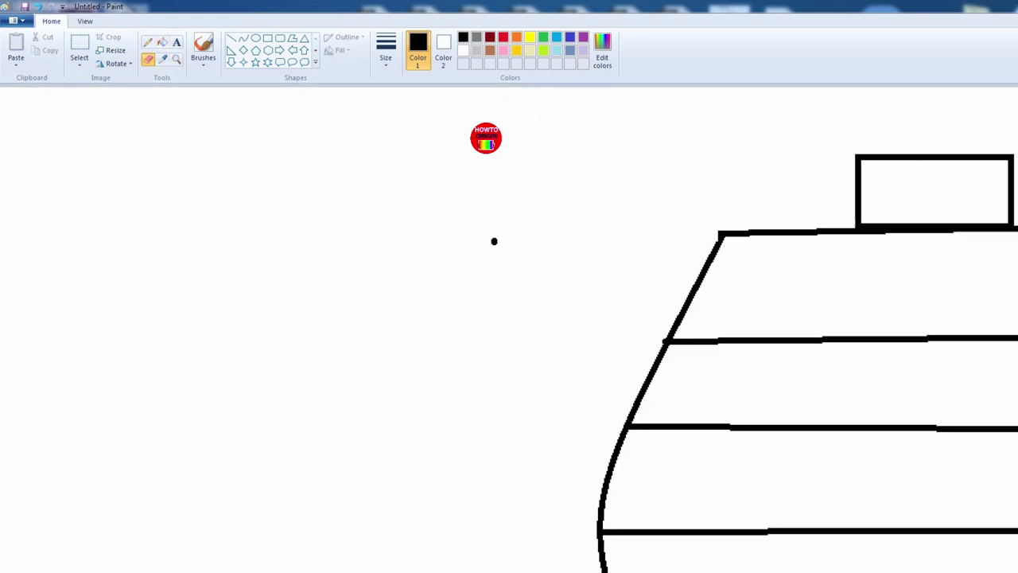
scroll(644, 363, "down", 1)
scroll(995, 314, "down", 1)
scroll(995, 314, "down", 1)
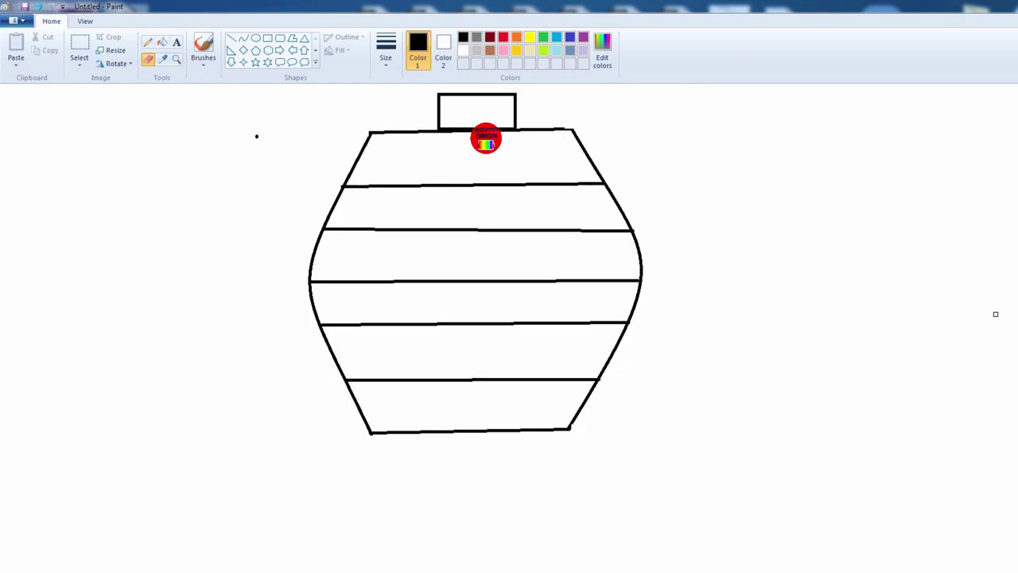
left_click(85, 21)
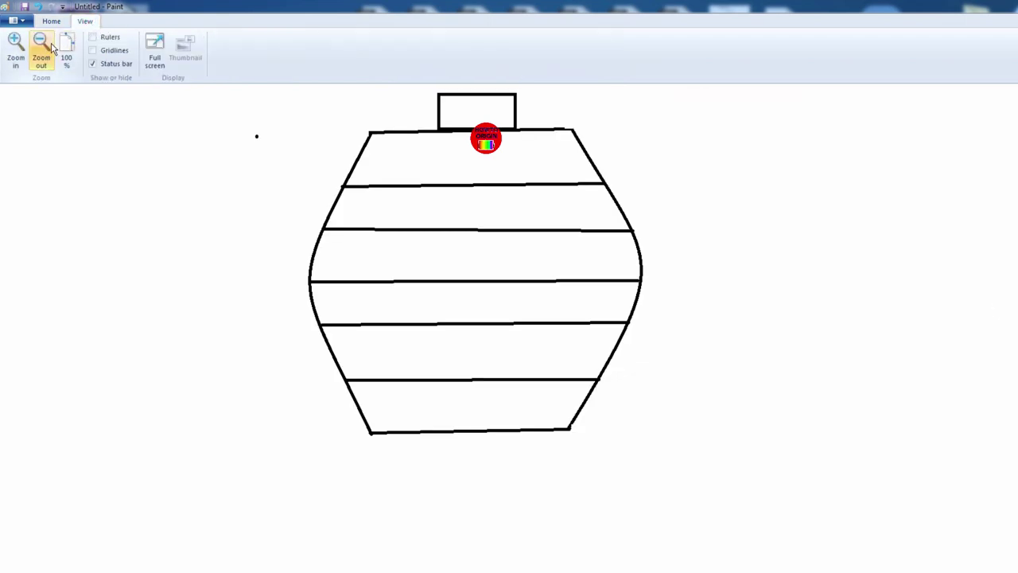
left_click(16, 50)
left_click(41, 50)
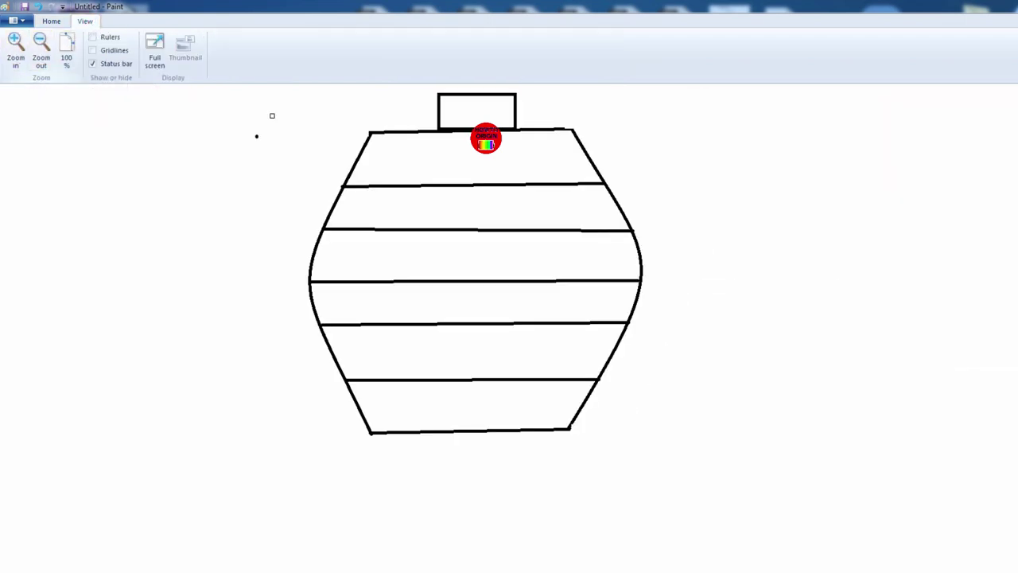
scroll(455, 264, "up", 1)
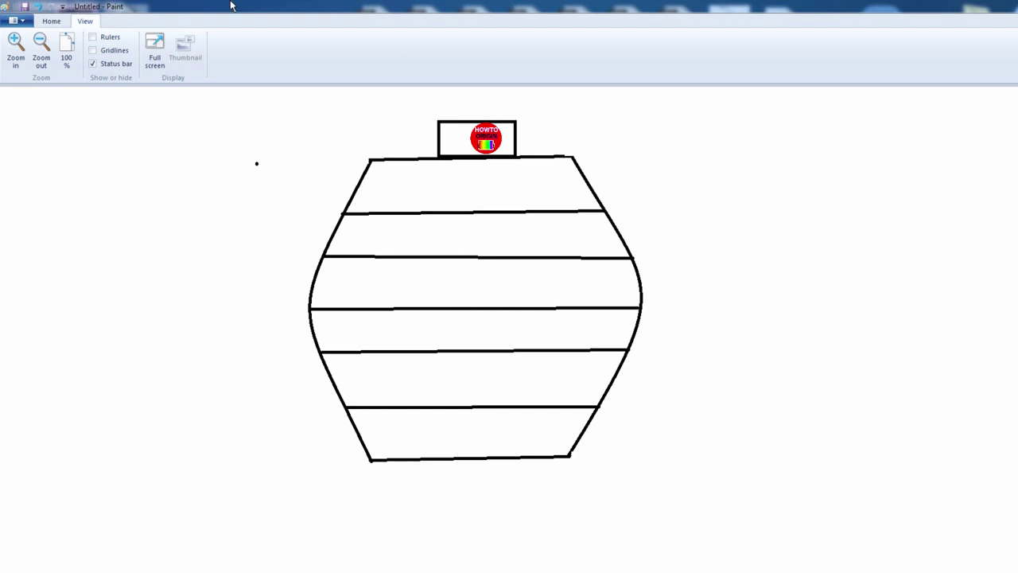
Step: Fill the cap and the top band with red, the second band with orange and the third band with yellow
left_click(51, 21)
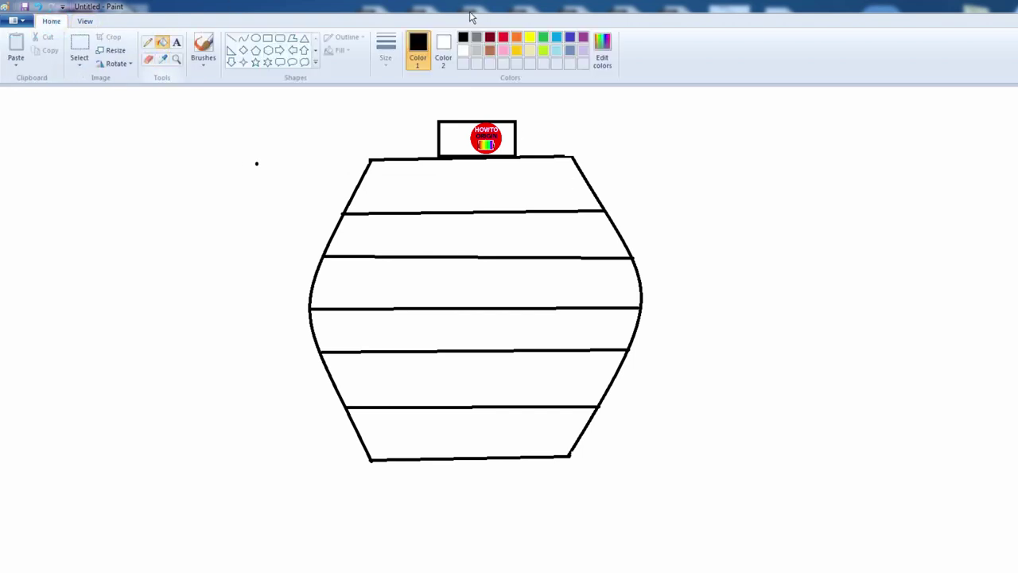
left_click(503, 37)
left_click(470, 144)
left_click(472, 181)
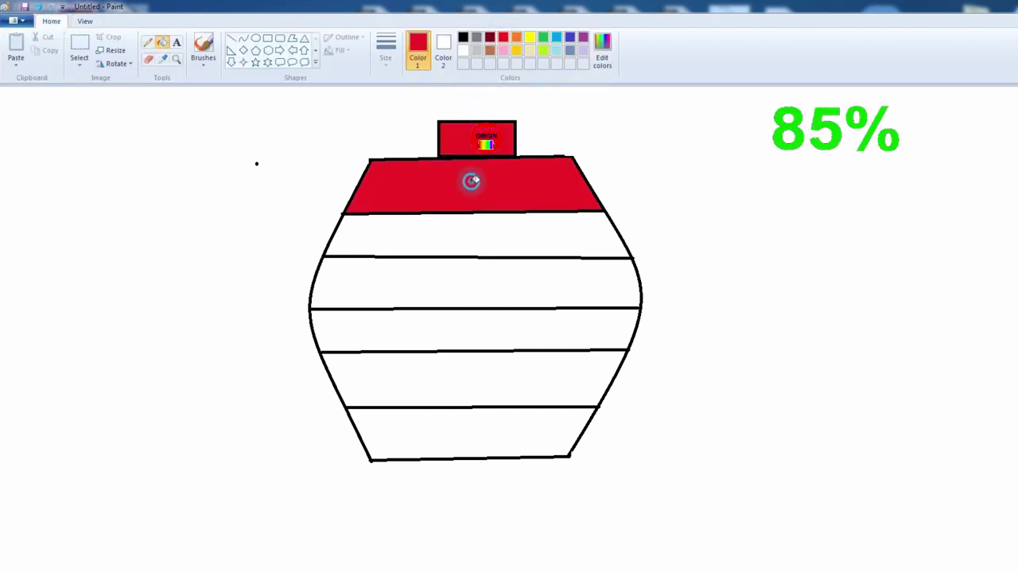
left_click(517, 38)
left_click(482, 231)
left_click(530, 39)
left_click(482, 298)
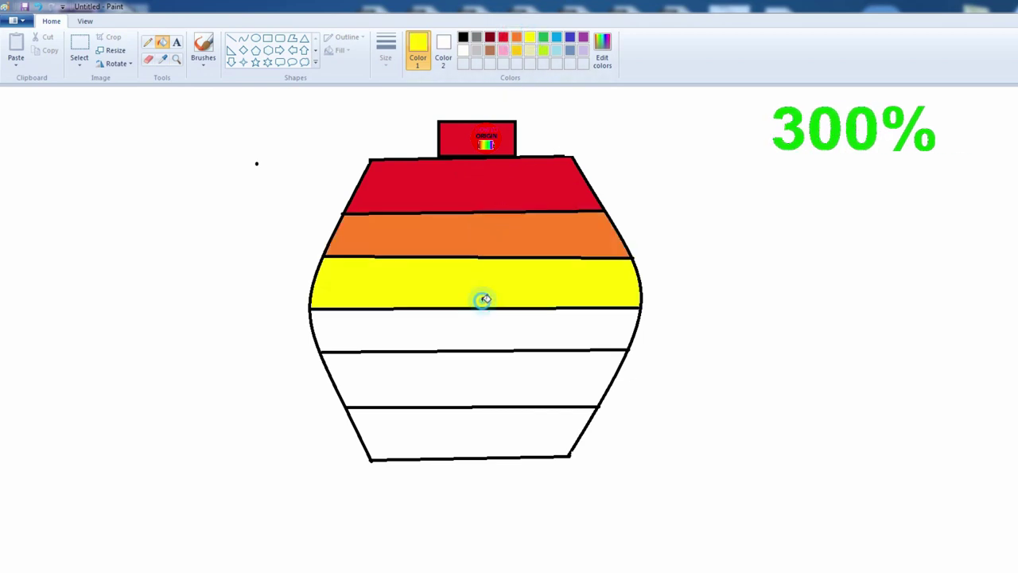
Step: Fill the fourth band with green, the fifth with light blue and the bottom band with purple
left_click(543, 38)
left_click(494, 329)
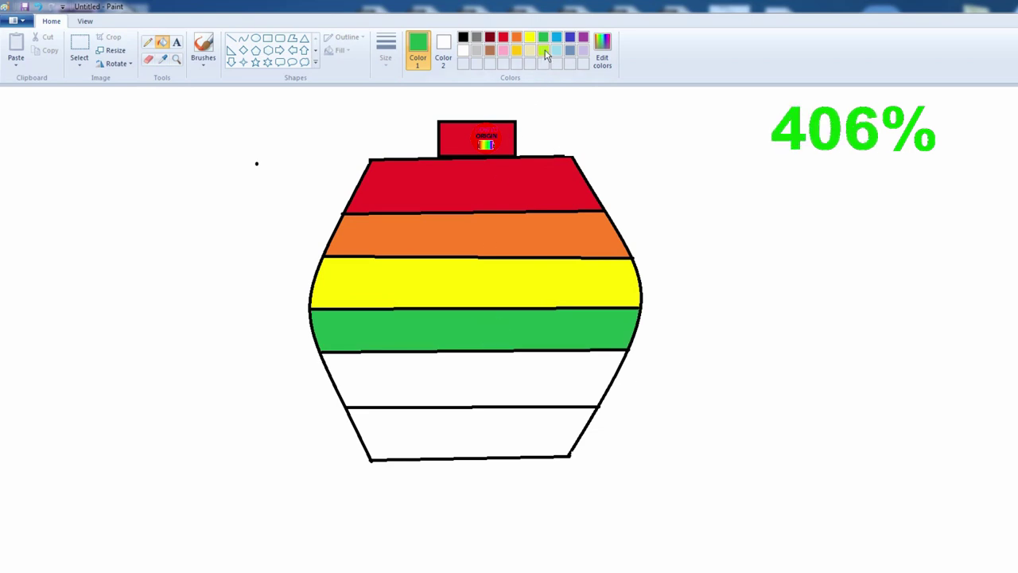
left_click(556, 37)
left_click(502, 382)
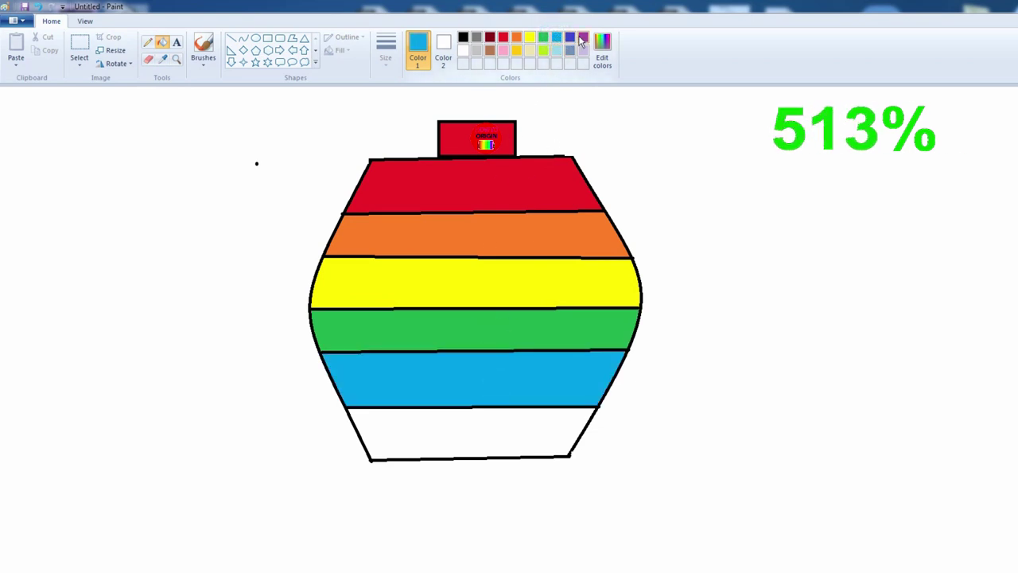
left_click(583, 38)
left_click(475, 445)
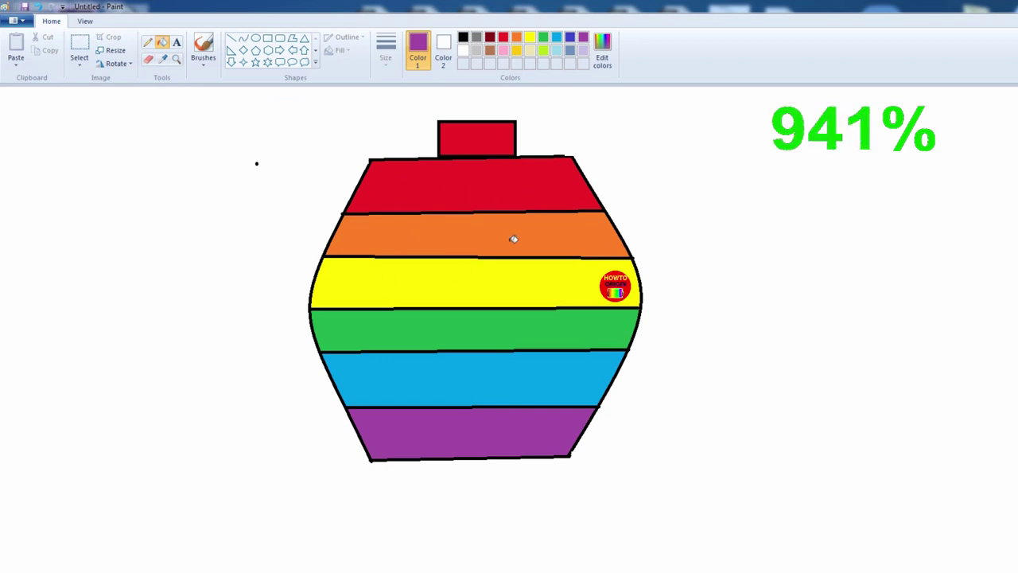
Step: Draw two purple legs with outward-pointing feet below the body using straight lines
left_click(230, 38)
mouse_move(433, 461)
left_mouse_down()
mouse_move(435, 546)
mouse_move(411, 548)
left_mouse_up()
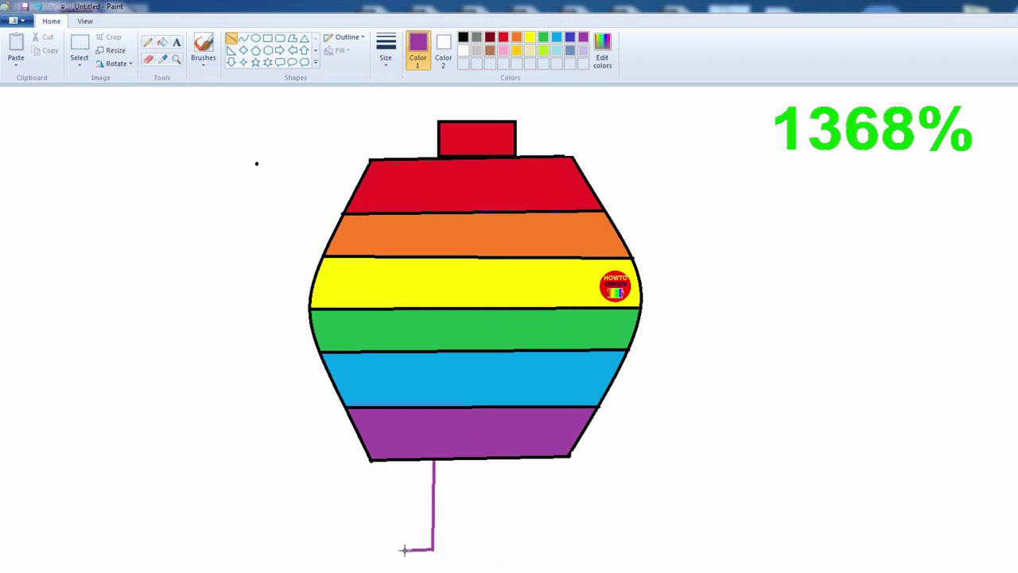
mouse_move(486, 487)
left_mouse_down()
mouse_move(489, 547)
mouse_move(538, 548)
left_mouse_up()
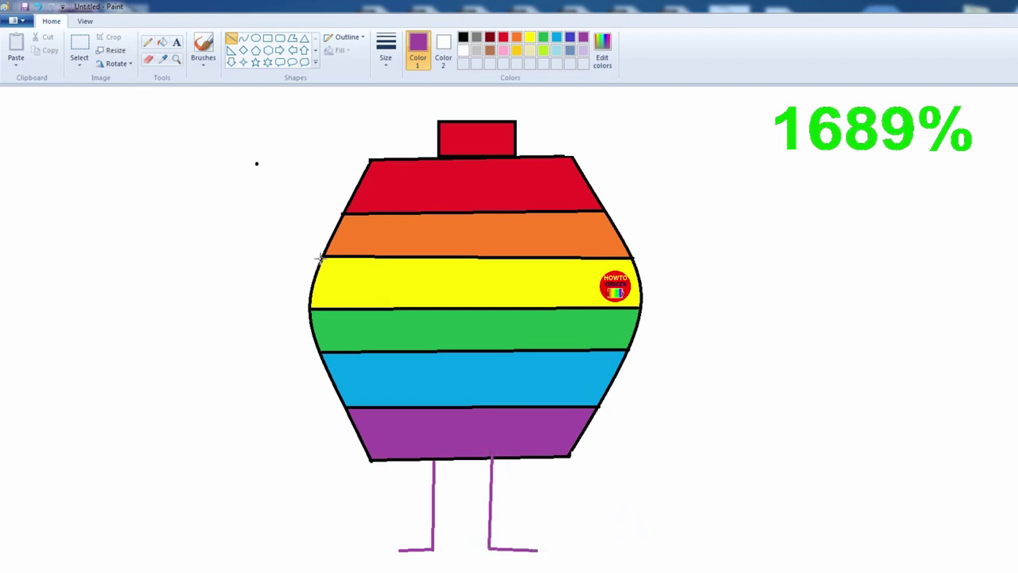
Step: Draw a purple arm with a three-fingered hand on each side of the body, starting at the orange and yellow border
mouse_move(320, 257)
left_mouse_down()
mouse_move(246, 372)
mouse_move(227, 406)
mouse_move(234, 409)
mouse_move(226, 404)
left_mouse_up()
mouse_move(226, 404)
left_mouse_down()
mouse_move(195, 410)
mouse_move(218, 433)
mouse_move(246, 430)
left_mouse_up()
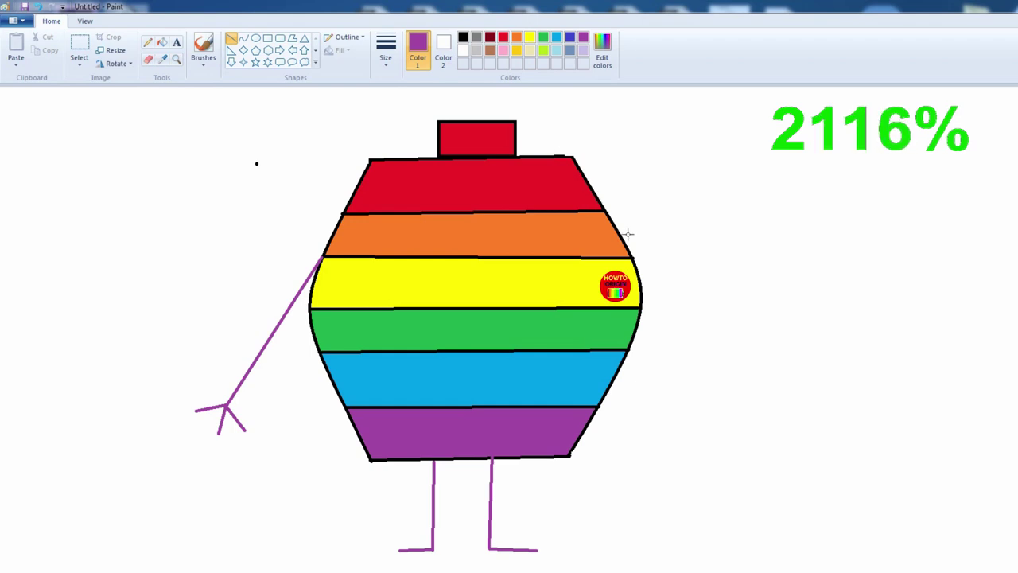
mouse_move(633, 259)
left_mouse_down()
mouse_move(734, 407)
mouse_move(728, 437)
mouse_move(776, 418)
left_mouse_up()
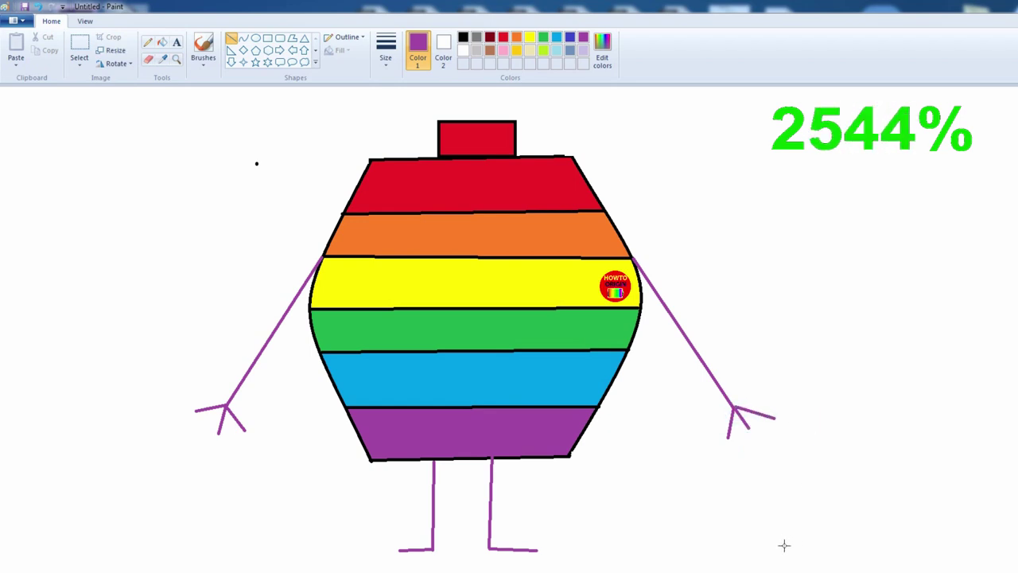
Step: Draw a black-outlined oval eye across the left part of the orange and yellow bands
left_click(463, 37)
left_click(256, 37)
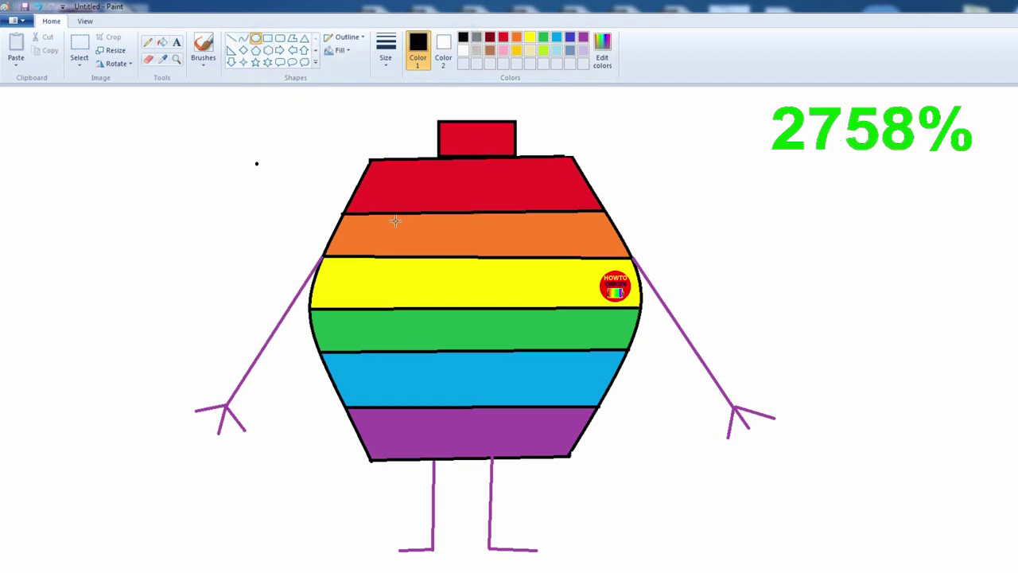
left_click_drag(396, 217, 343, 283)
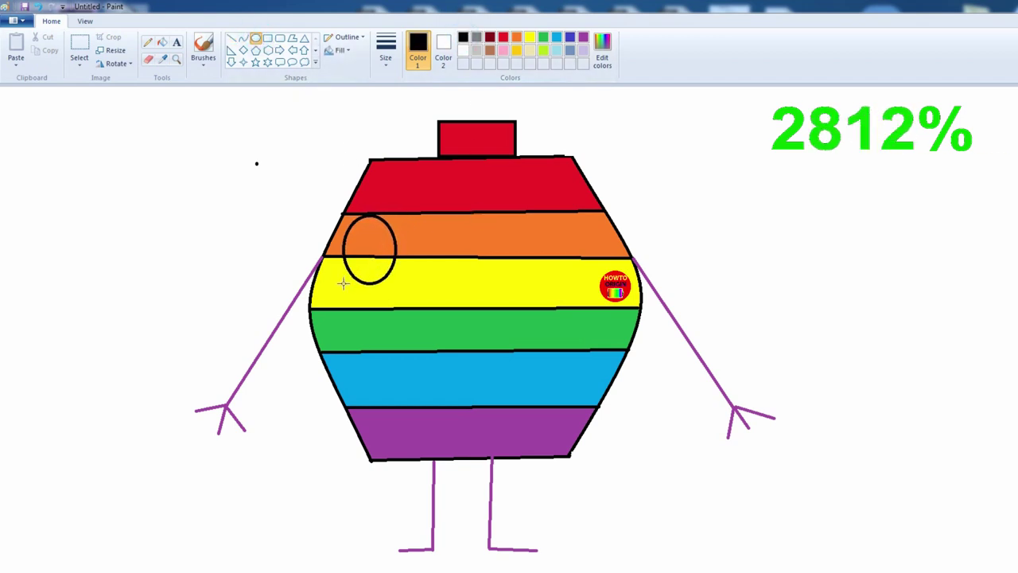
left_click(162, 41)
left_click(370, 232)
left_click(463, 50)
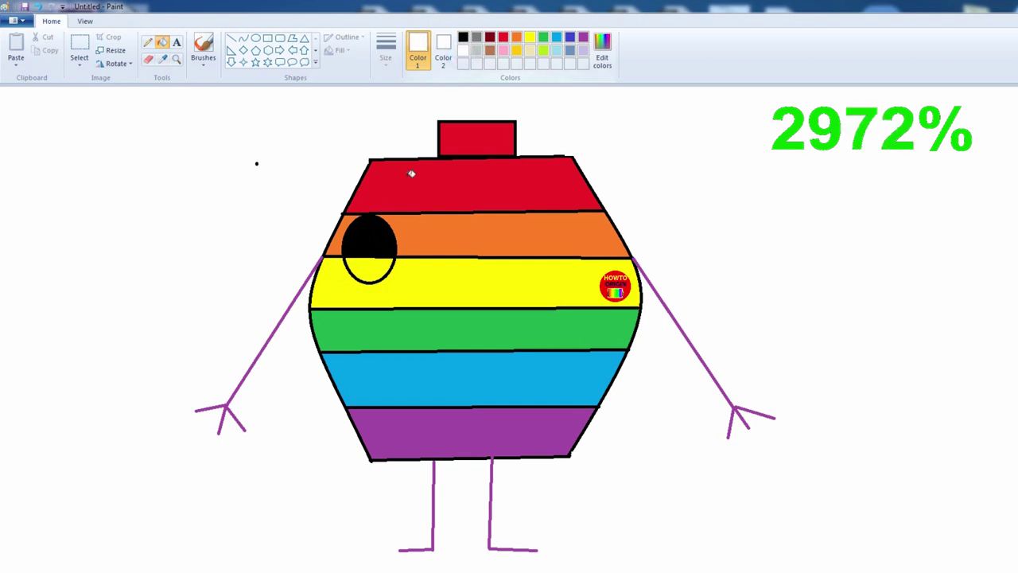
left_click(376, 238)
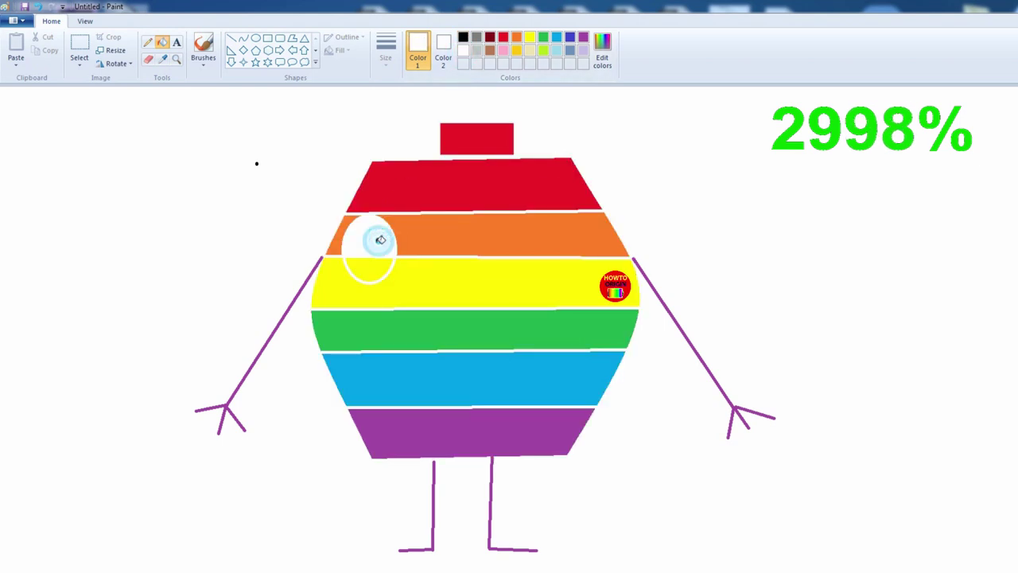
left_click(464, 38)
left_click(371, 253)
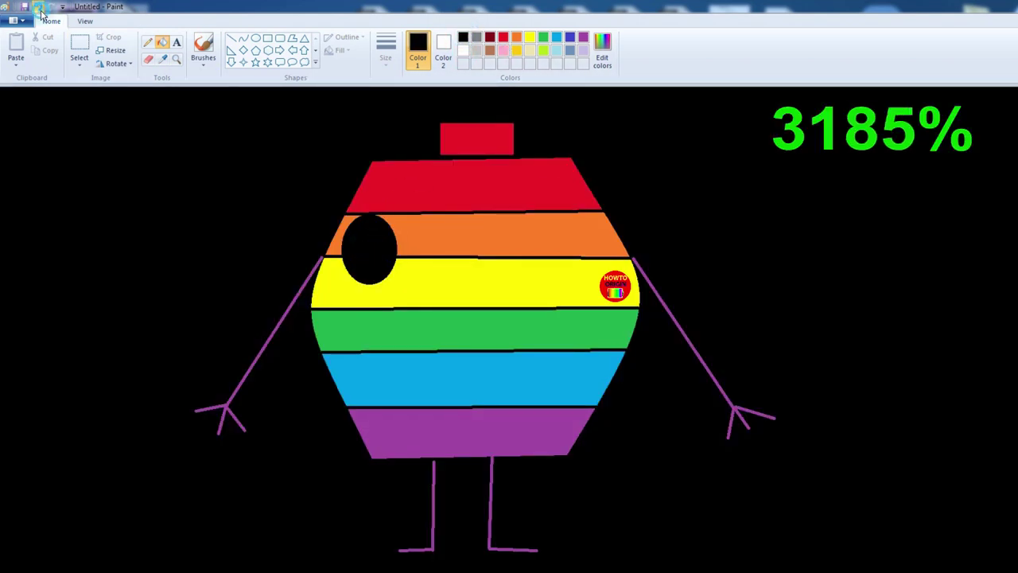
left_click(39, 9)
left_click(40, 9)
left_click(40, 9)
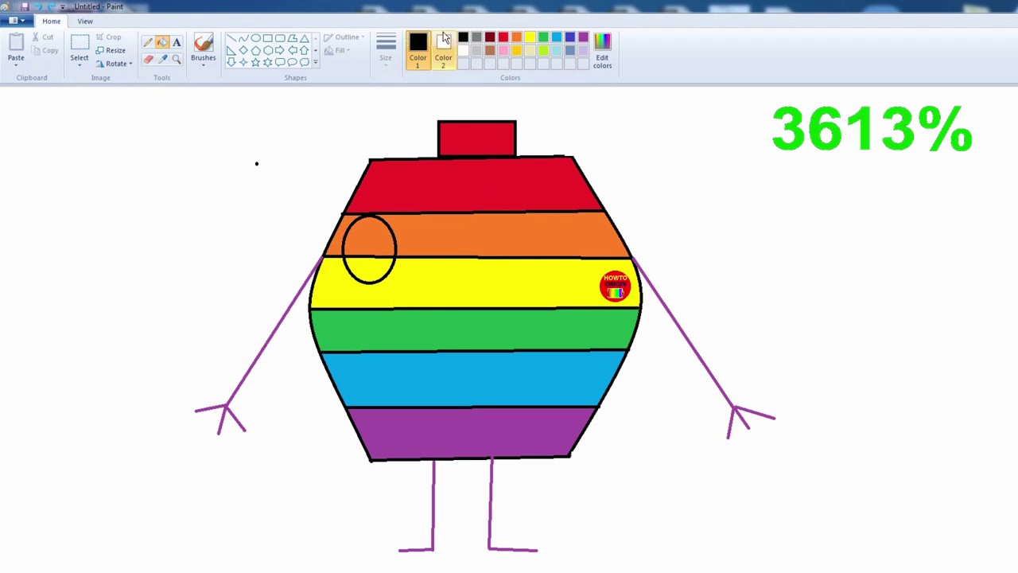
Step: Fill the upper and lower parts of the oval eye with white
left_click(464, 50)
left_click(367, 244)
left_click(365, 266)
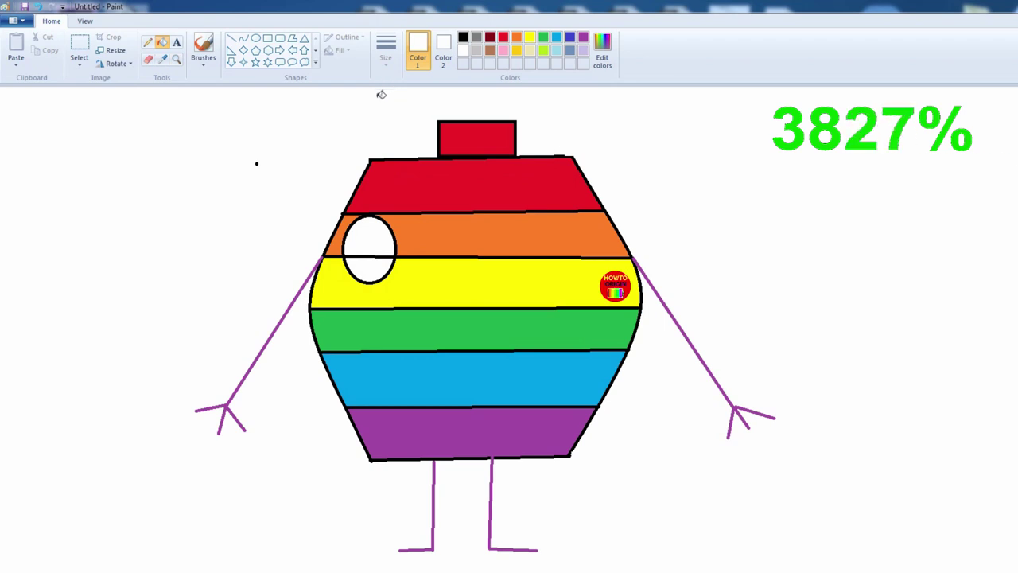
Step: Erase the band line inside the left eye and draw a small oval pupil in it, filled with black
left_click(148, 59)
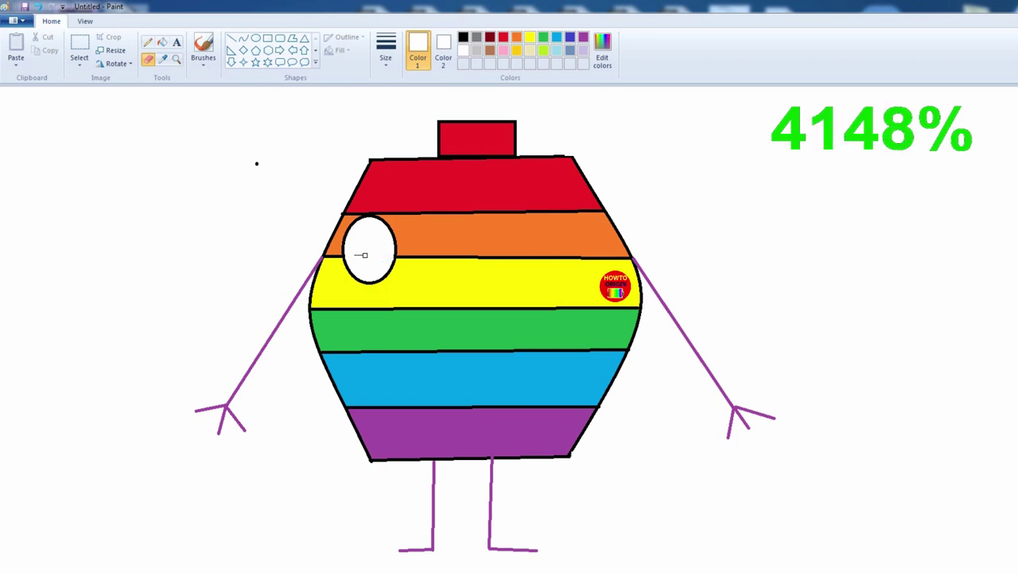
left_click(256, 38)
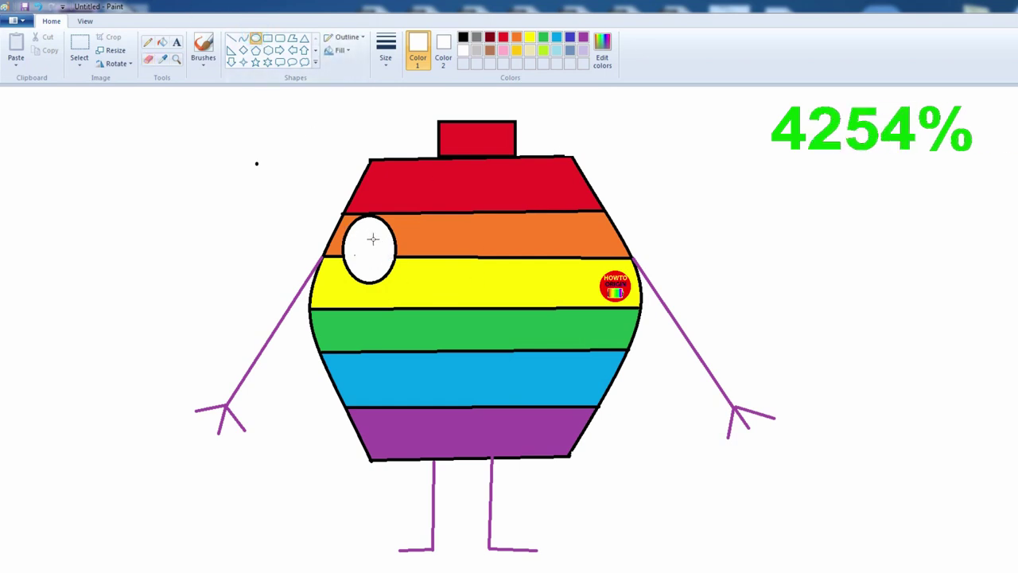
mouse_move(358, 239)
left_mouse_down()
mouse_move(379, 255)
mouse_move(372, 226)
left_mouse_up()
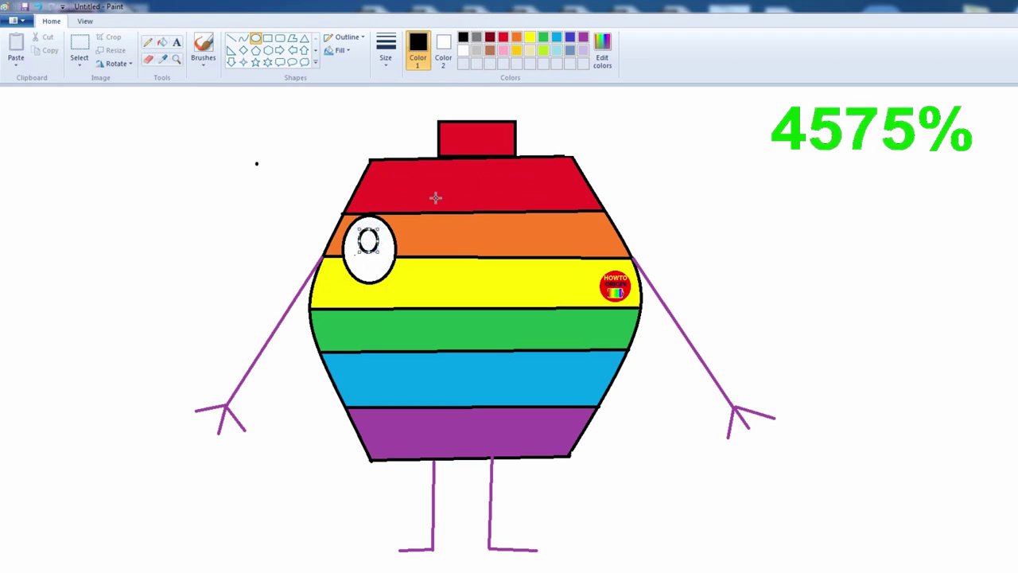
left_click(788, 163)
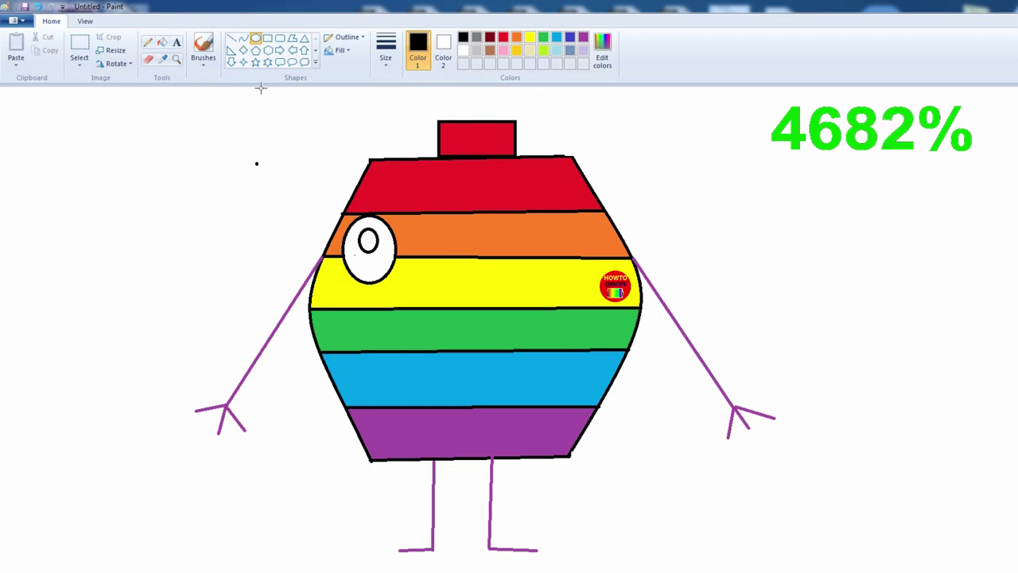
left_click(162, 41)
left_click(368, 240)
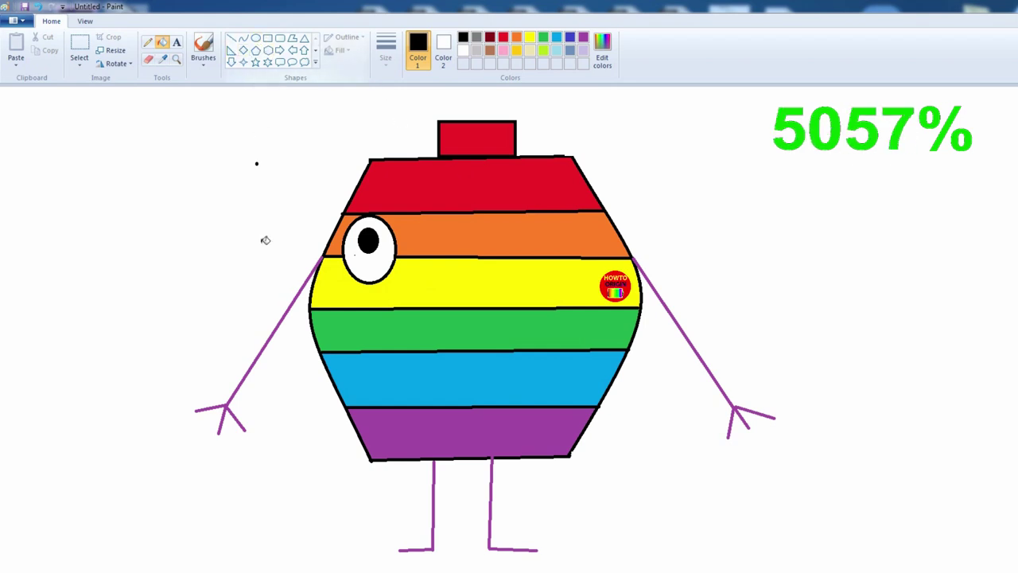
Step: Draw a black curved smile across the middle of the green band
left_click(242, 39)
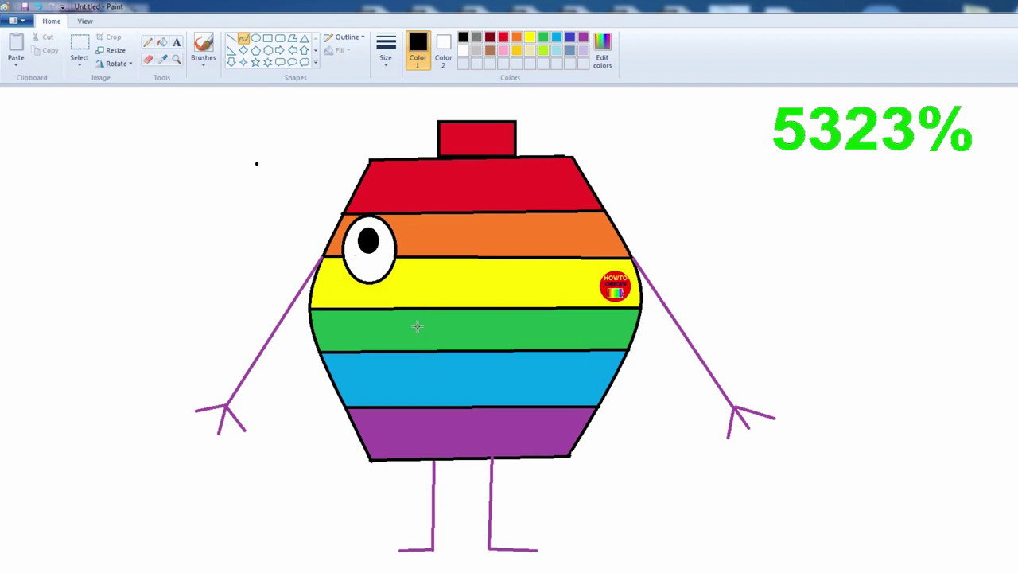
left_click_drag(417, 326, 462, 356)
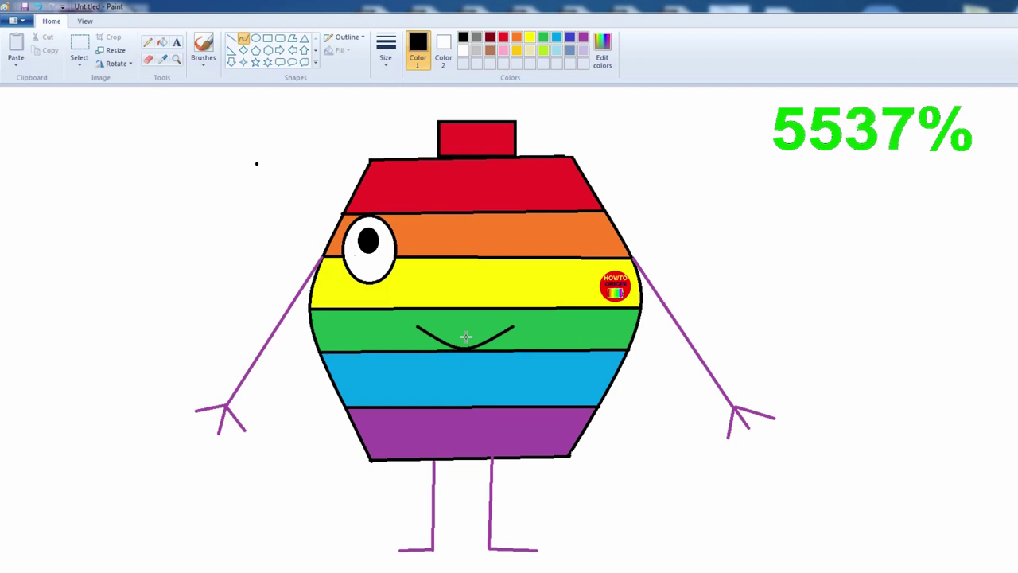
left_click(255, 38)
left_click_drag(564, 252, 585, 238)
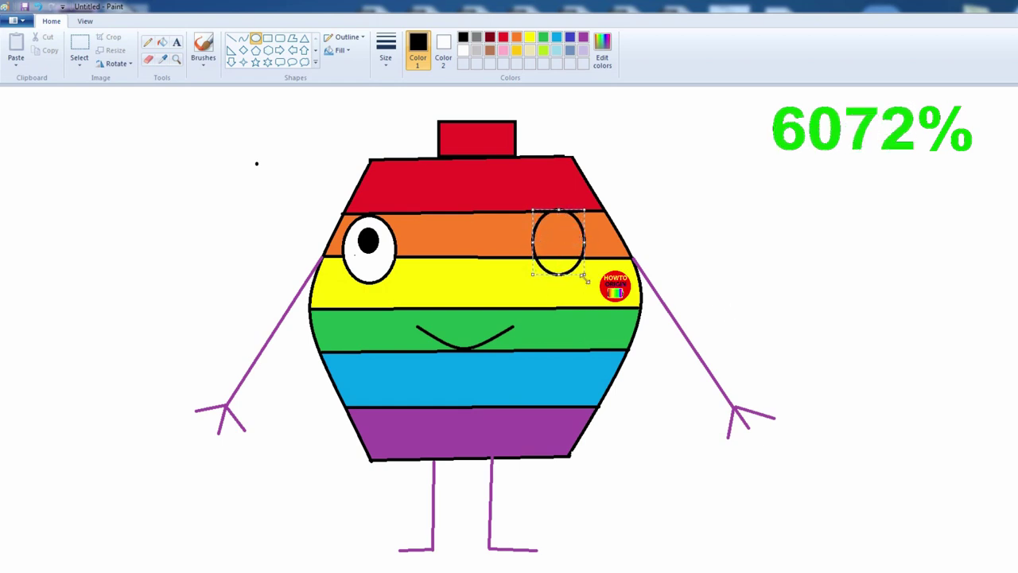
left_click_drag(559, 275, 575, 242)
left_click(902, 325)
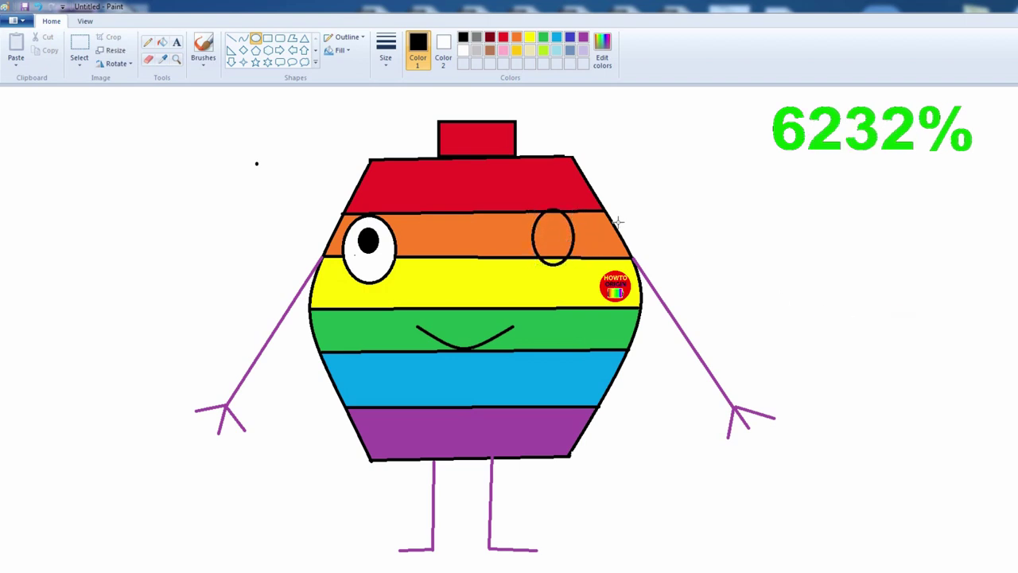
left_click(163, 43)
left_click(463, 50)
left_click(547, 231)
left_click(549, 265)
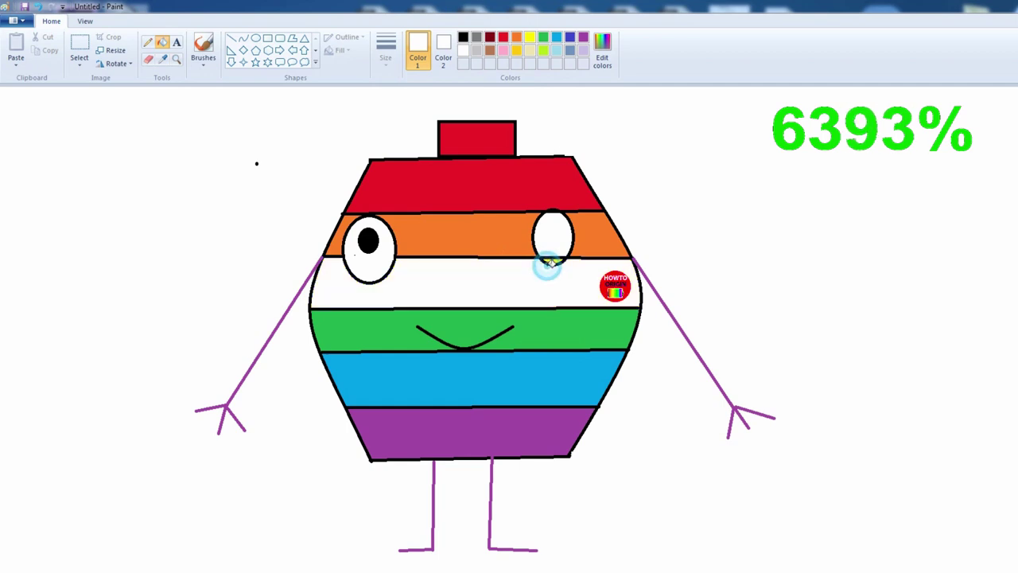
left_click(552, 259)
key("ctrl+z")
key("ctrl+z")
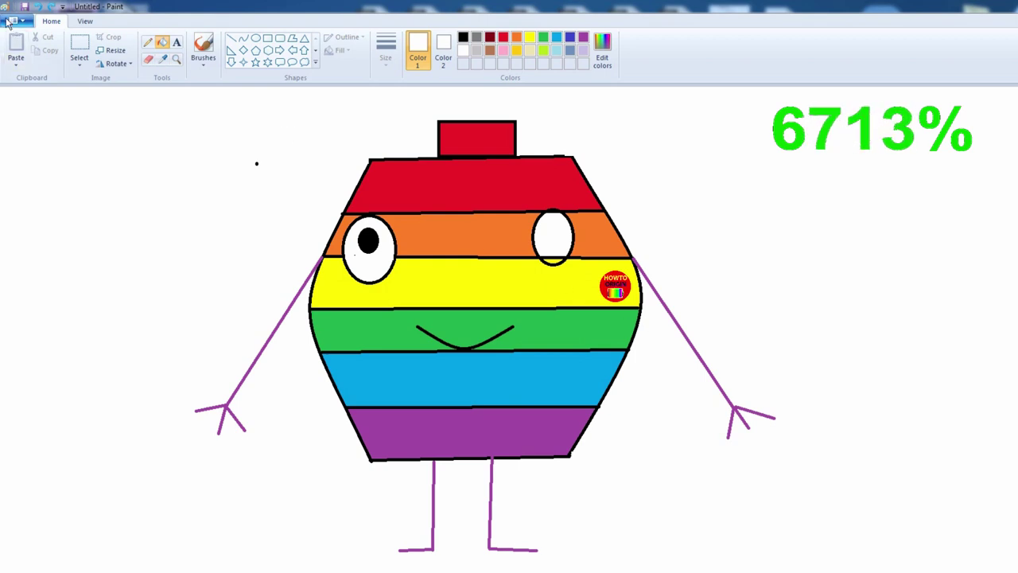
left_click(38, 7)
left_click(38, 7)
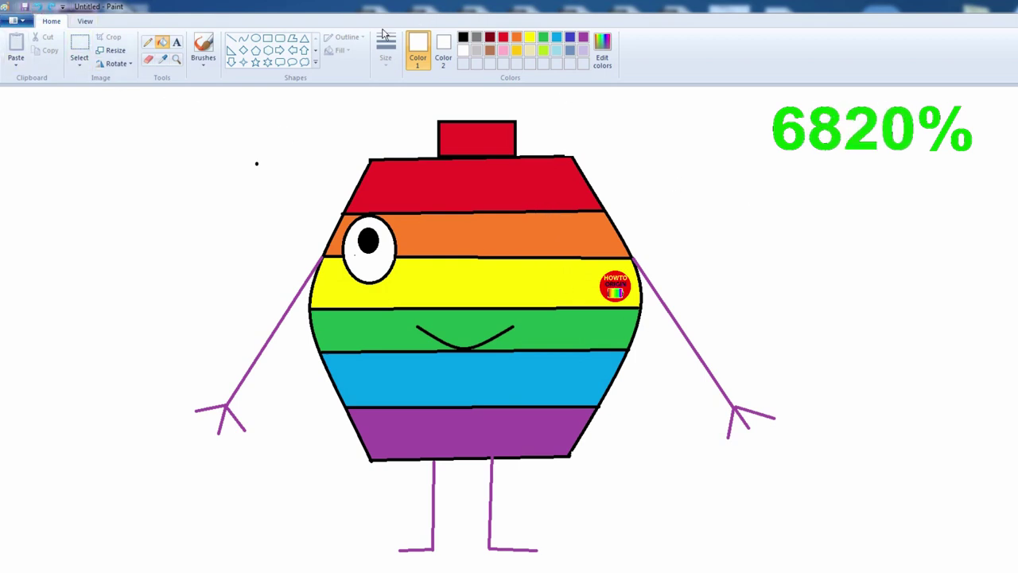
Step: Draw a black-outlined oval eye across the right part of the orange and yellow bands and narrow its width
left_click(257, 38)
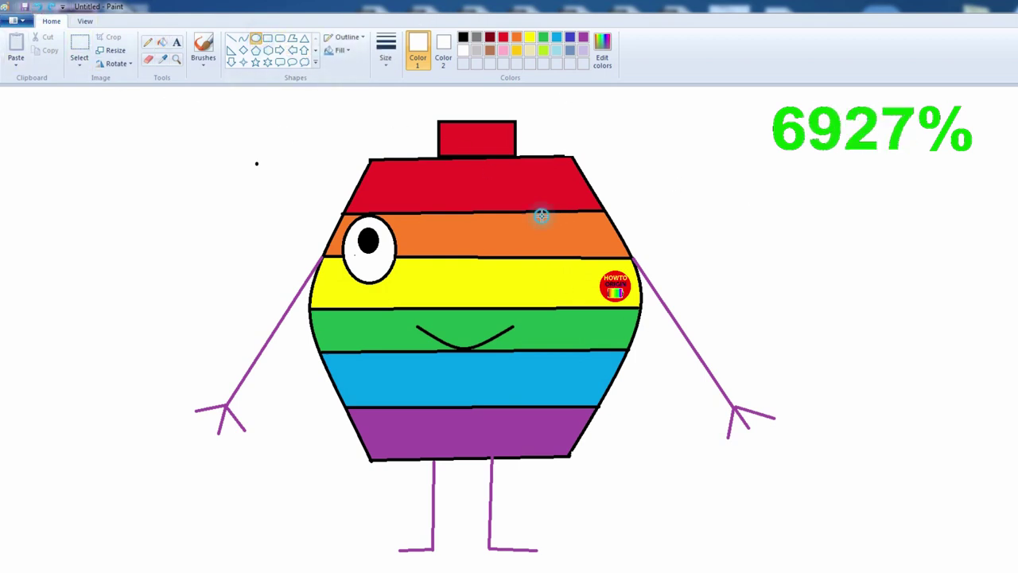
mouse_move(541, 216)
left_mouse_down()
mouse_move(502, 276)
mouse_move(564, 251)
mouse_move(531, 197)
mouse_move(530, 213)
left_mouse_up()
left_click(462, 36)
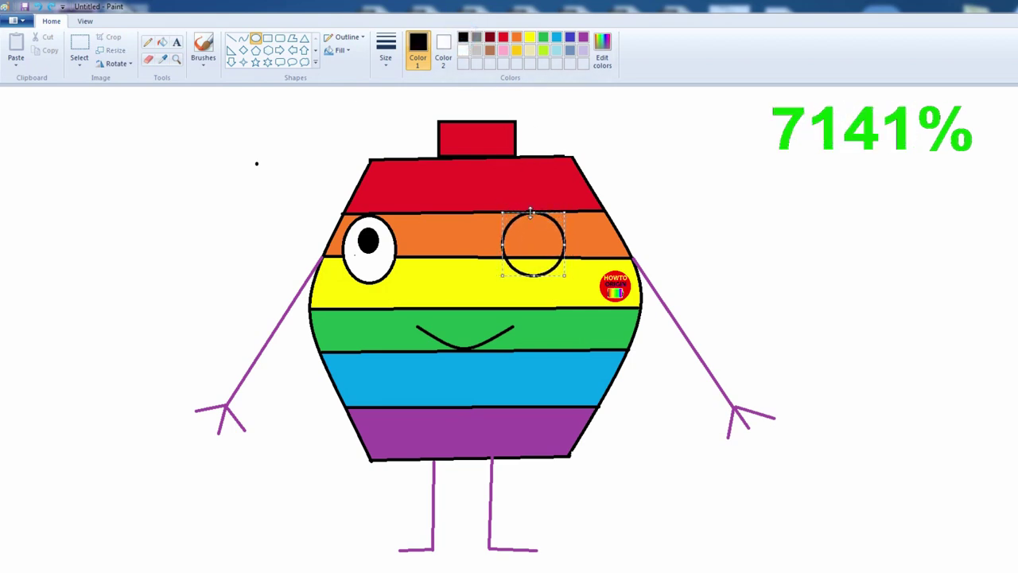
left_click_drag(565, 243, 555, 246)
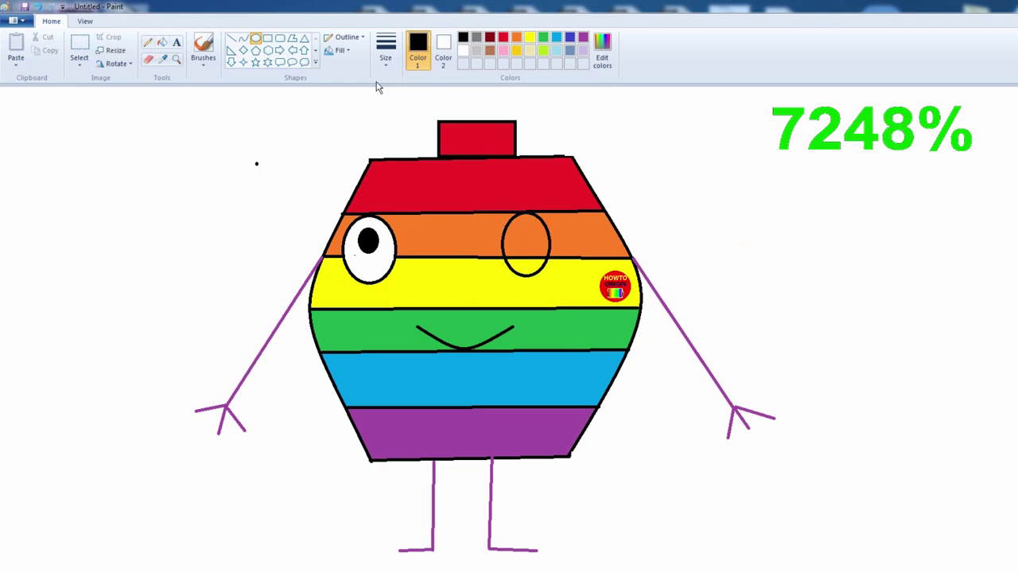
Step: Fill the upper and lower parts of the right oval eye with white, undoing the stray black and white fills
left_click(163, 43)
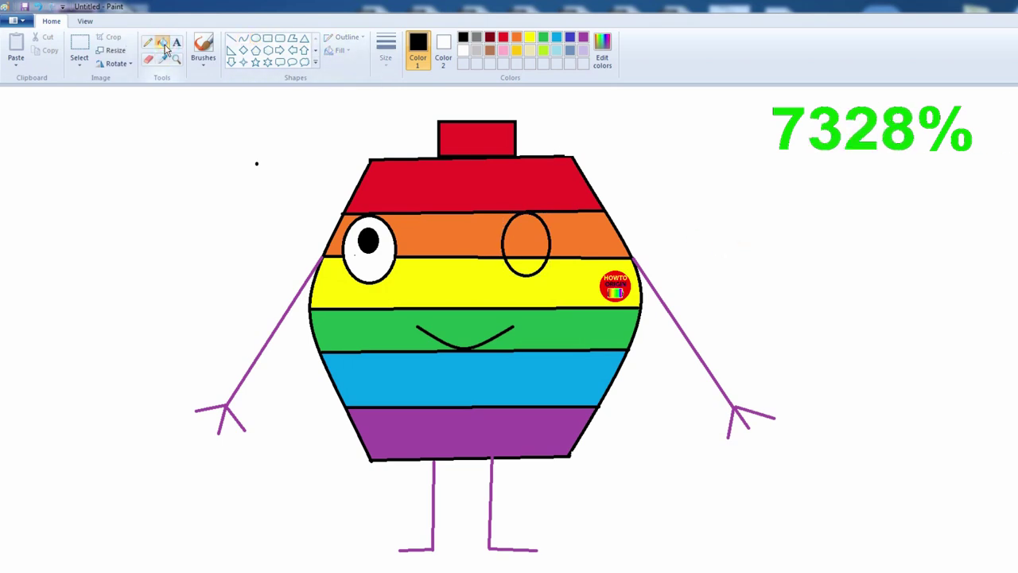
left_click(533, 239)
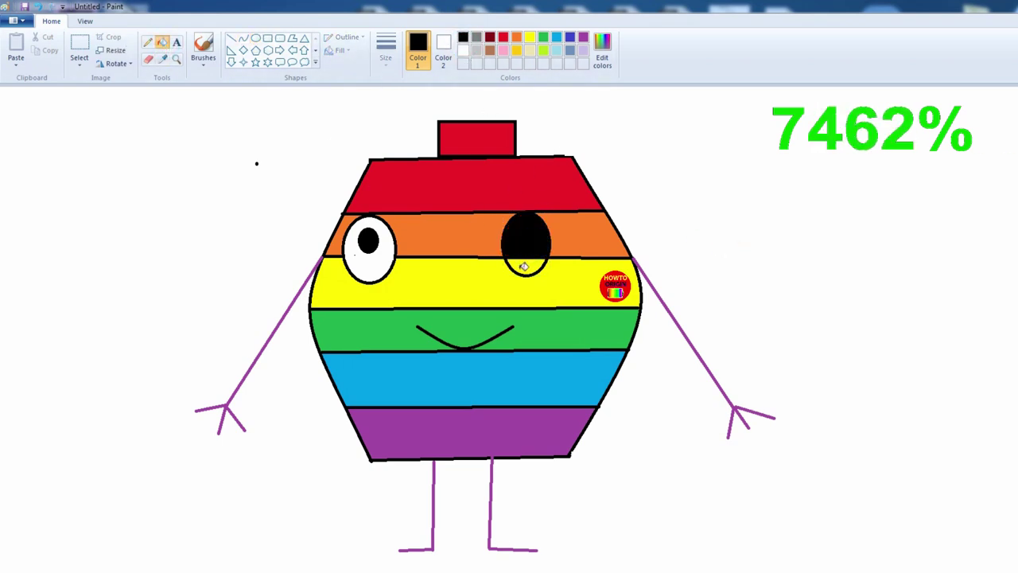
left_click(463, 50)
left_click(524, 232)
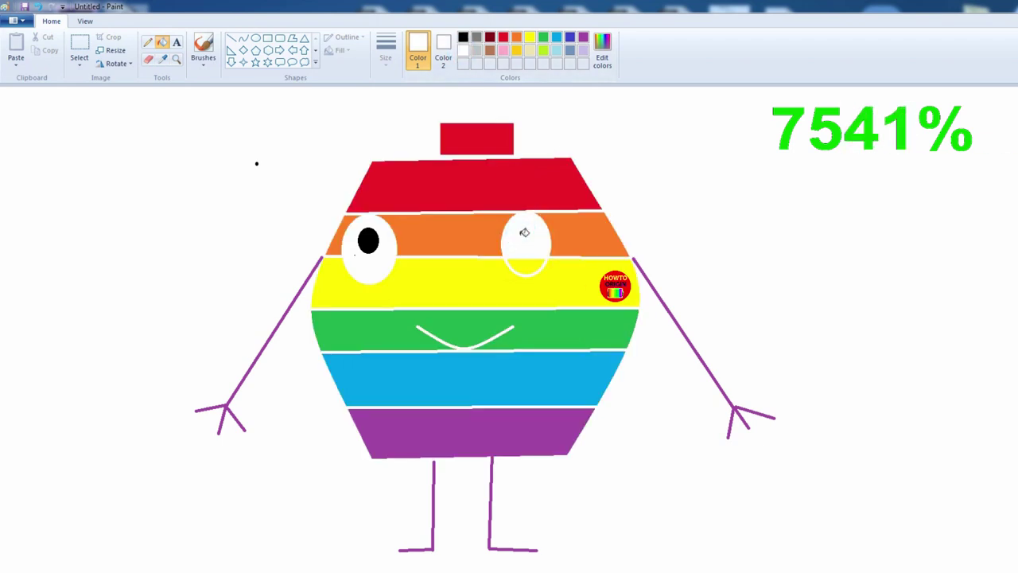
left_click(37, 6)
left_click(37, 7)
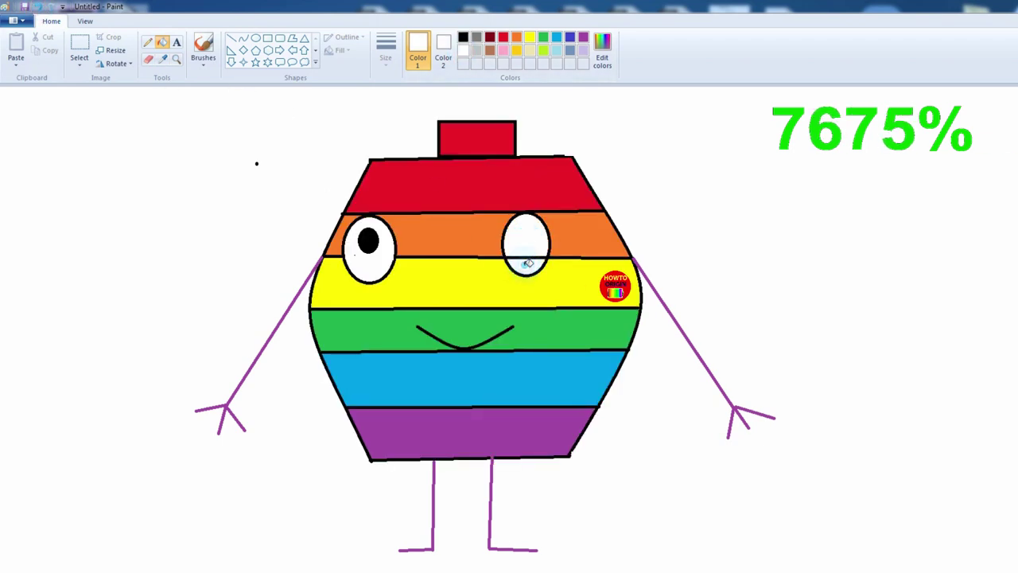
Step: Erase the band line inside the right eye and draw a black-filled oval pupil against its left edge
left_click(149, 61)
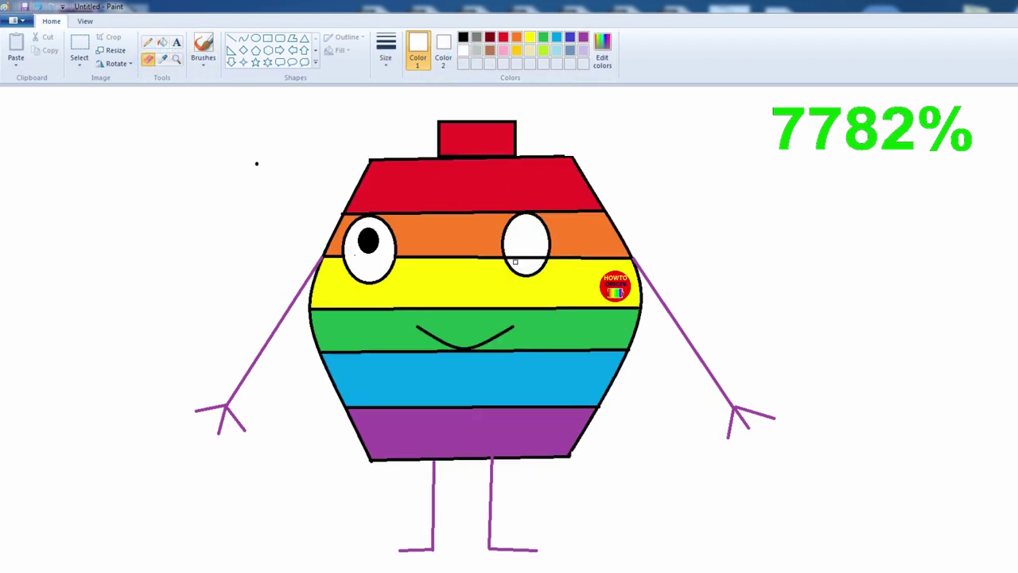
left_click_drag(516, 262, 535, 258)
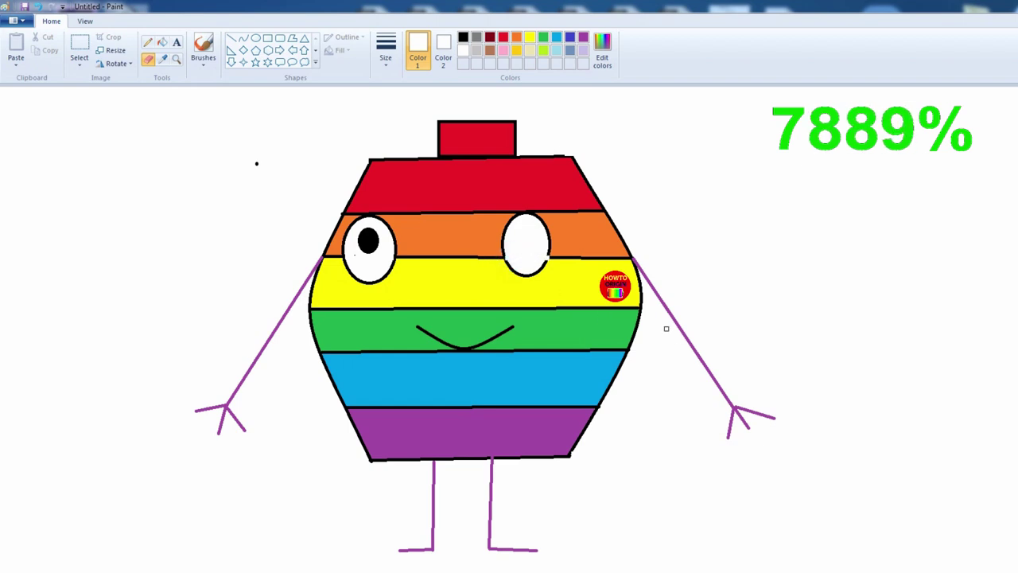
left_click(463, 37)
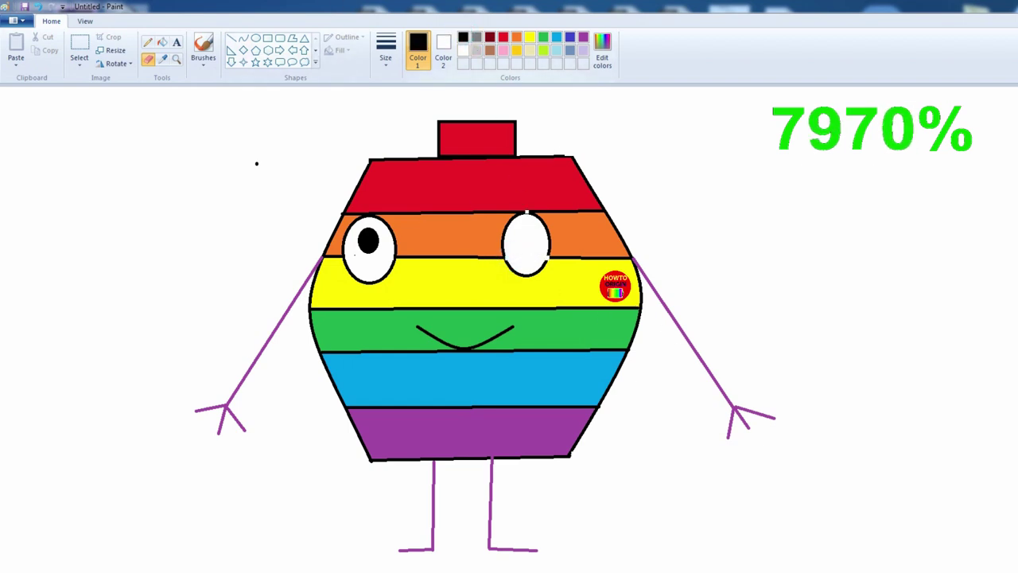
left_click(255, 37)
left_click_drag(525, 226, 509, 249)
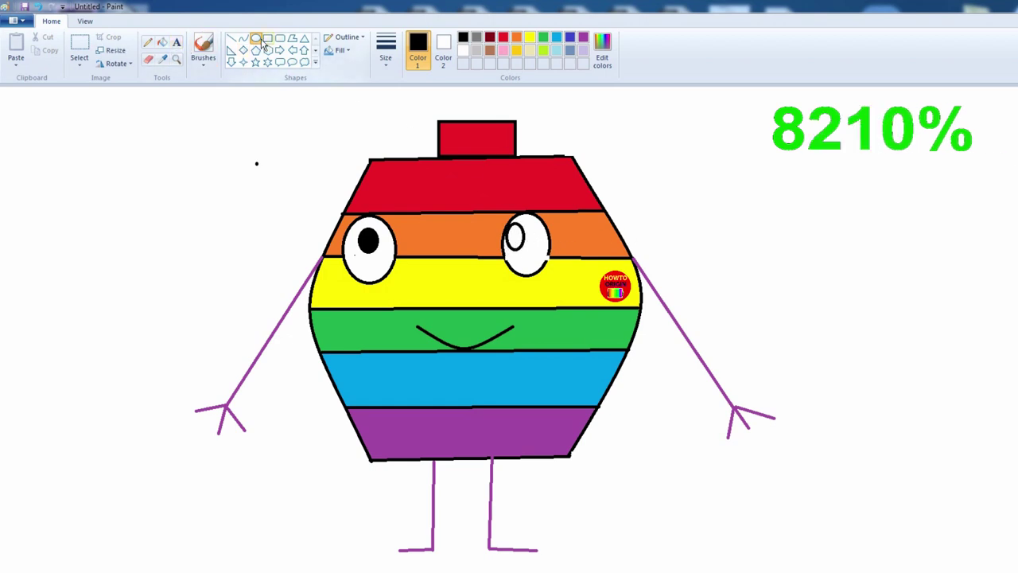
left_click(163, 41)
left_click(510, 233)
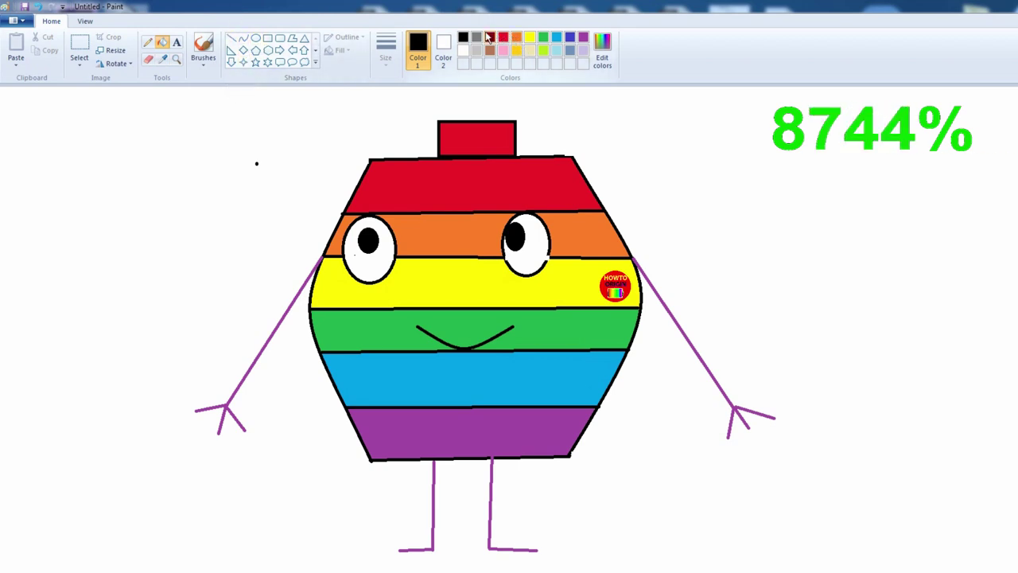
Step: Close the smile with a straight black line between its ends and fill the mouth with white
left_click(231, 38)
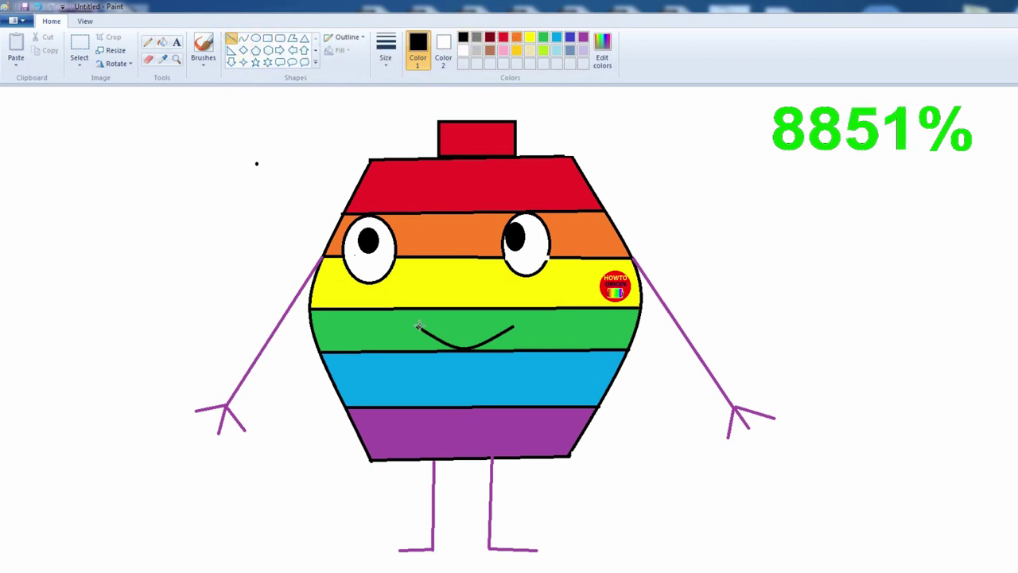
left_click_drag(419, 326, 514, 326)
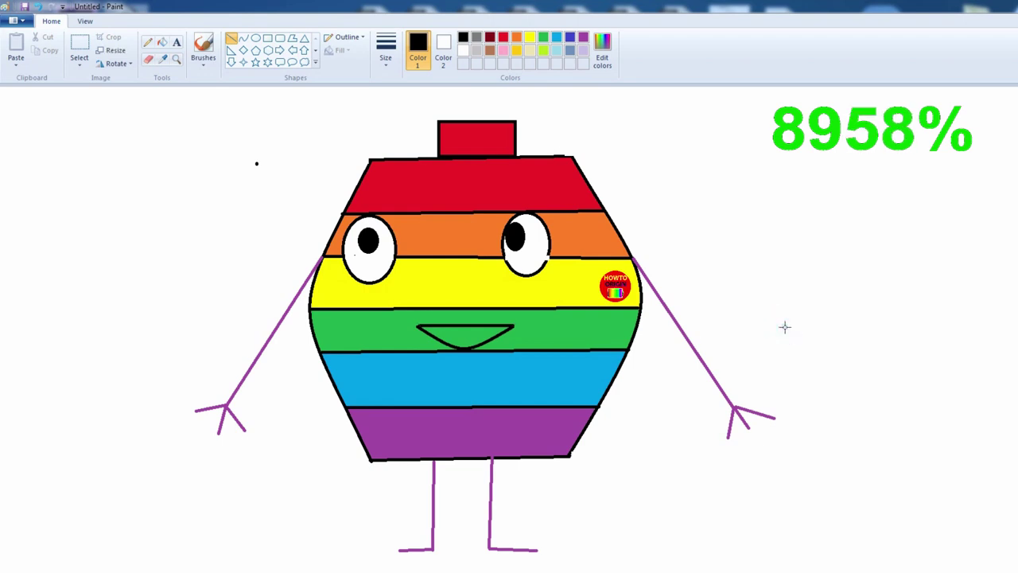
left_click(161, 41)
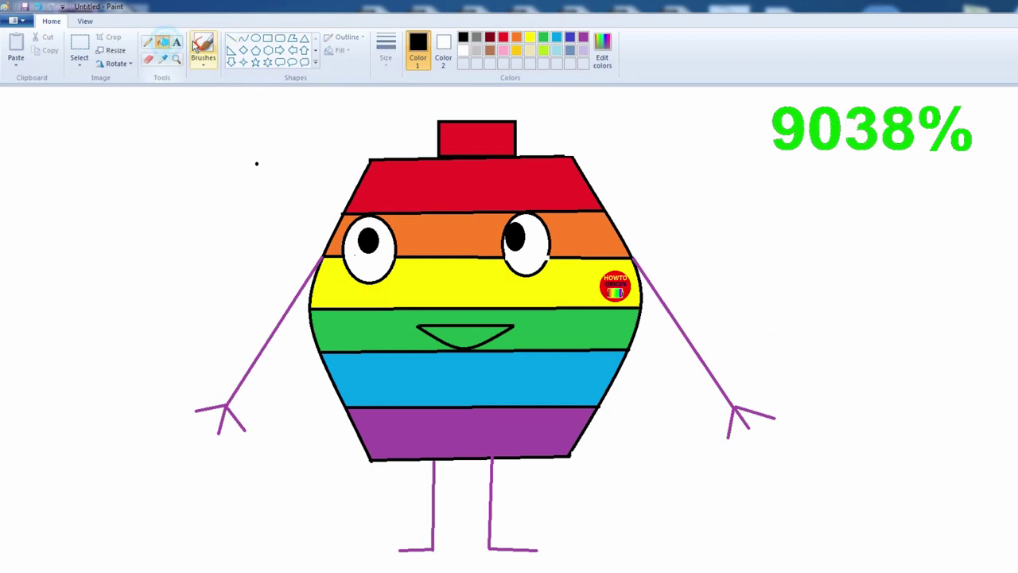
left_click(463, 50)
left_click(470, 336)
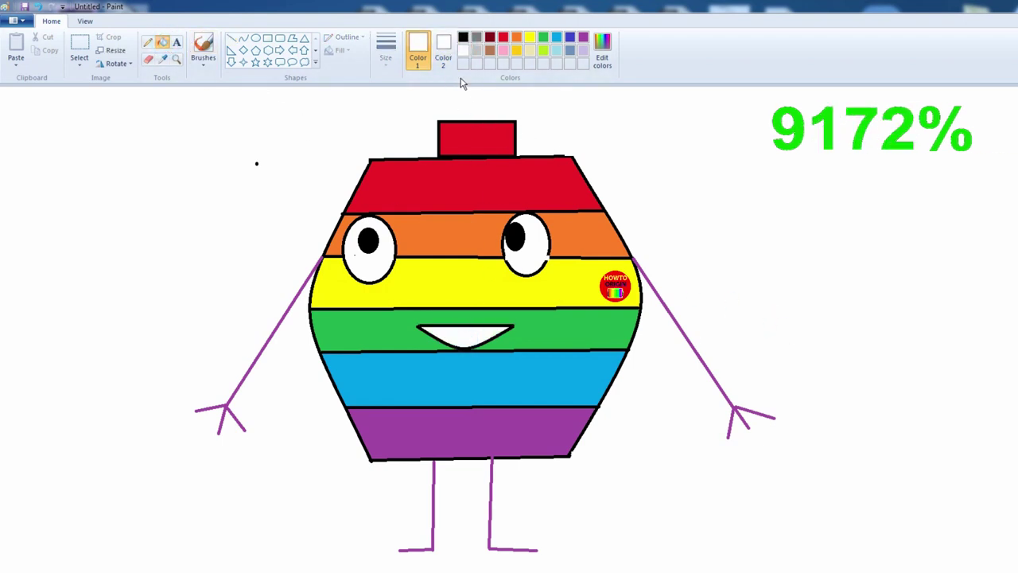
Step: Draw a black horizontal line across the lower part of the mouth
left_click(230, 38)
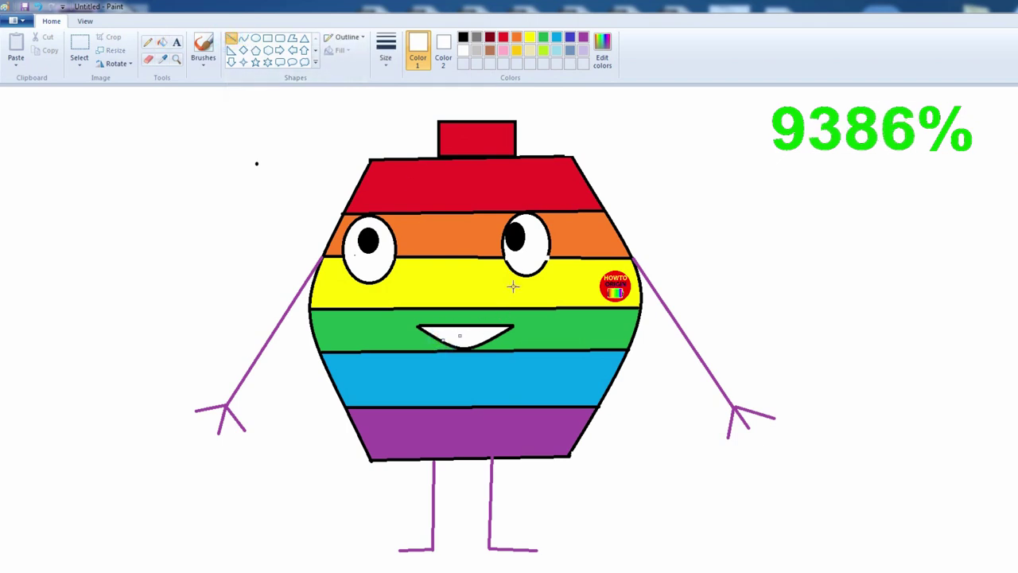
left_click(463, 37)
left_click_drag(443, 340, 488, 339)
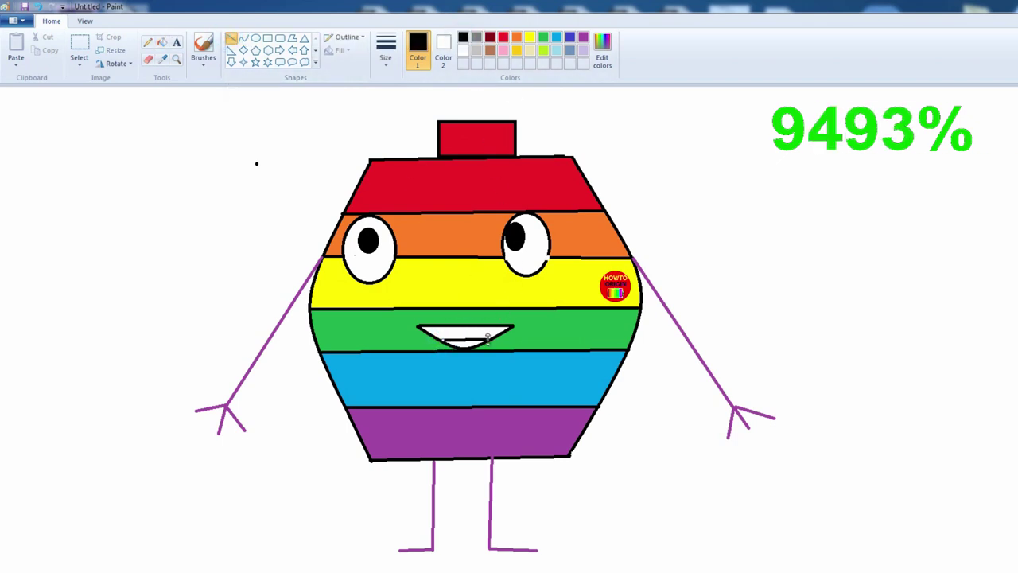
Step: Fill the mouth's lower section with red and its upper section with black
left_click(162, 41)
left_click(503, 36)
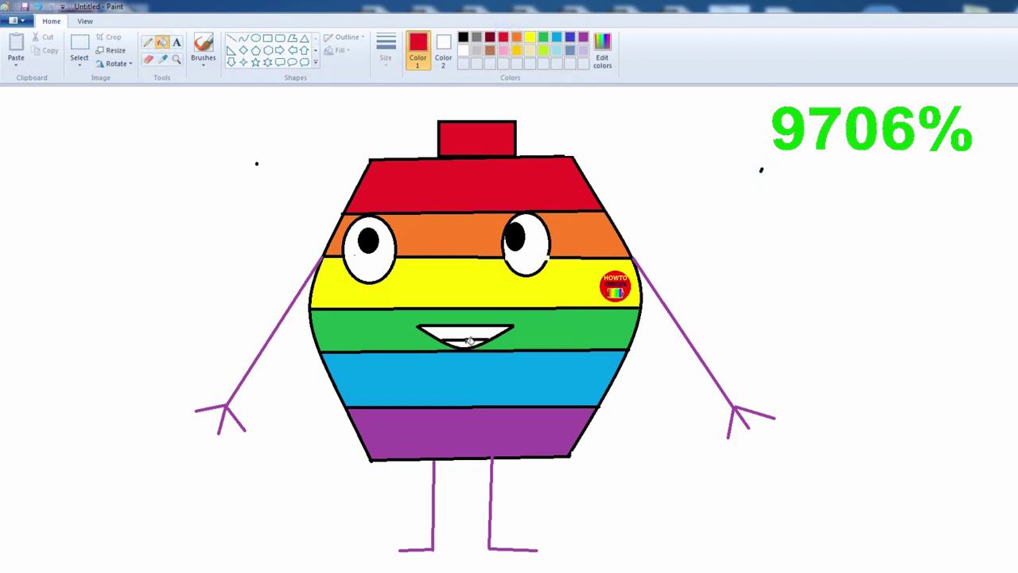
left_click(469, 342)
left_click(462, 36)
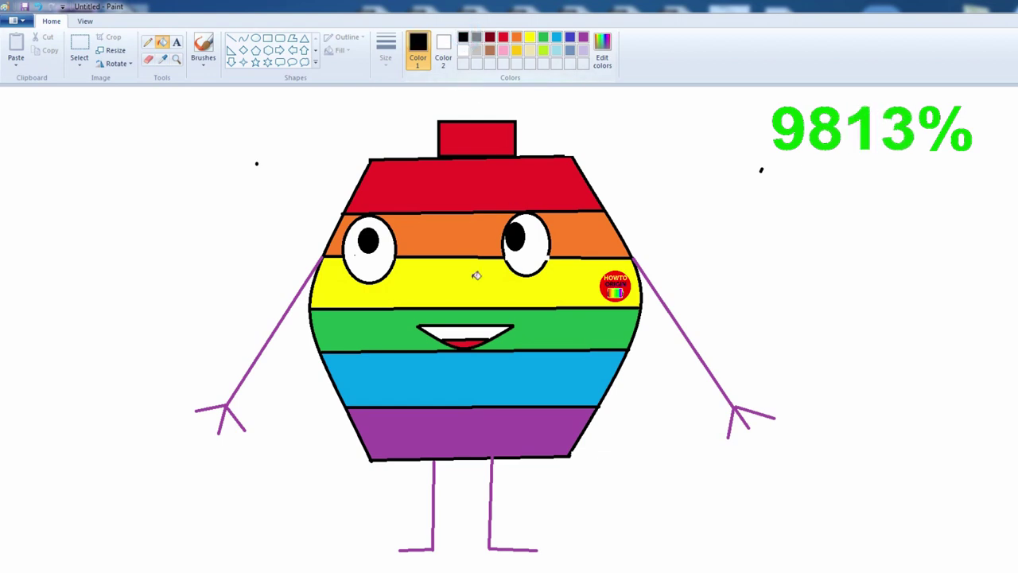
left_click(458, 331)
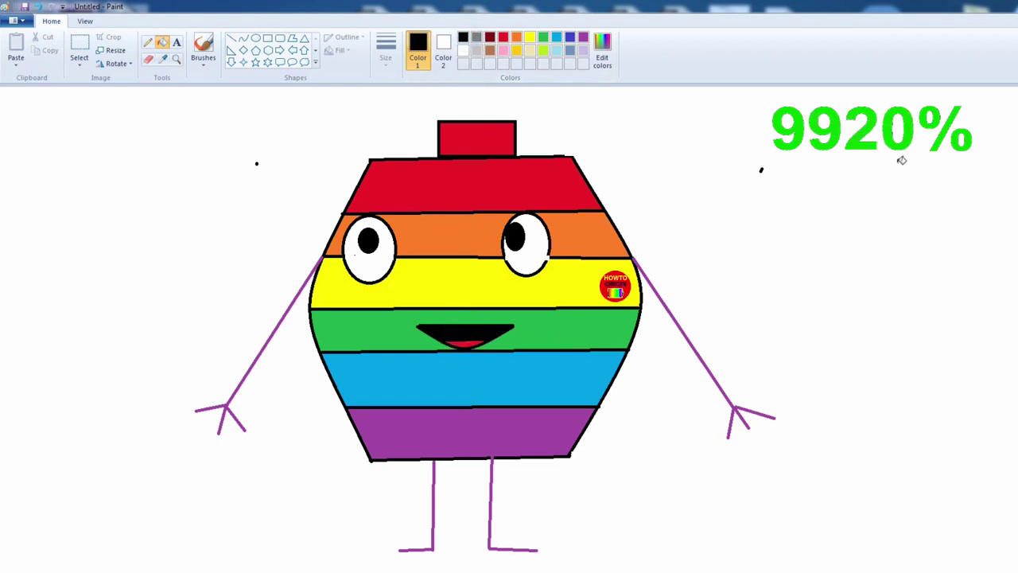